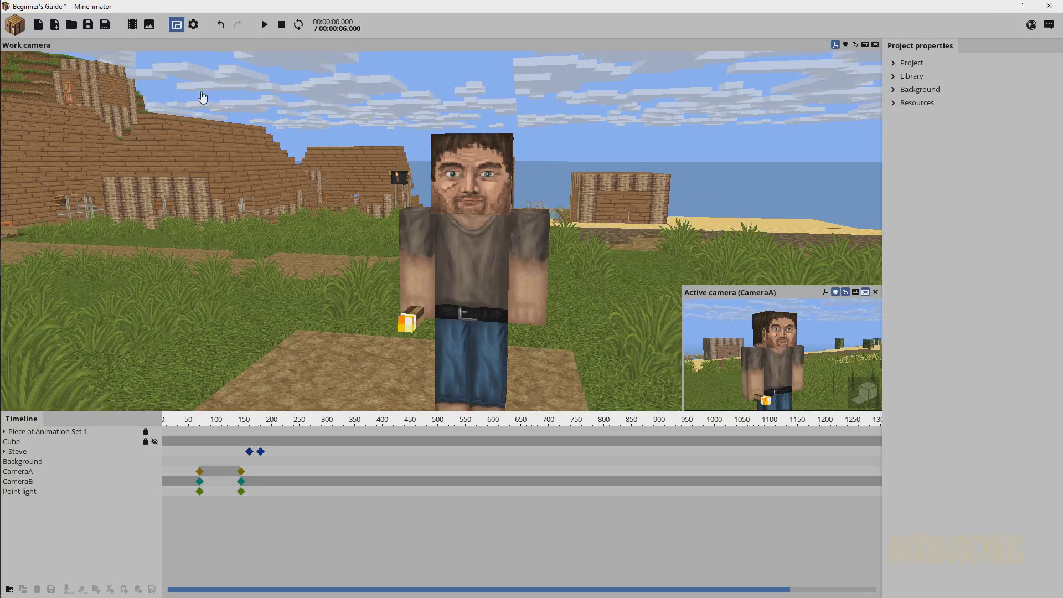
- Add a Creeper character with the Minecraft skin to the scene
left_click(55, 24)
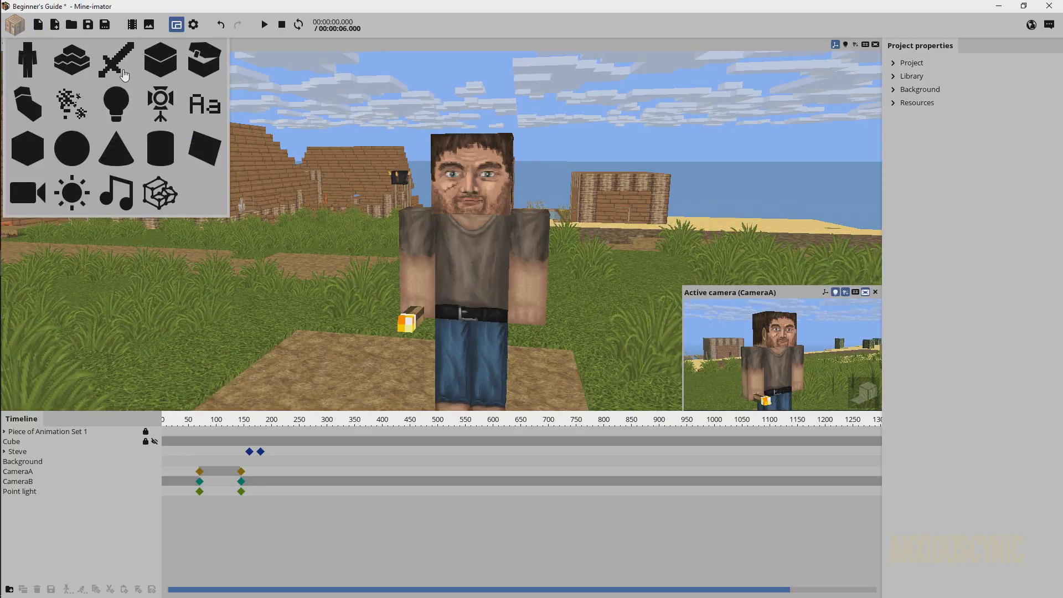
left_click(27, 59)
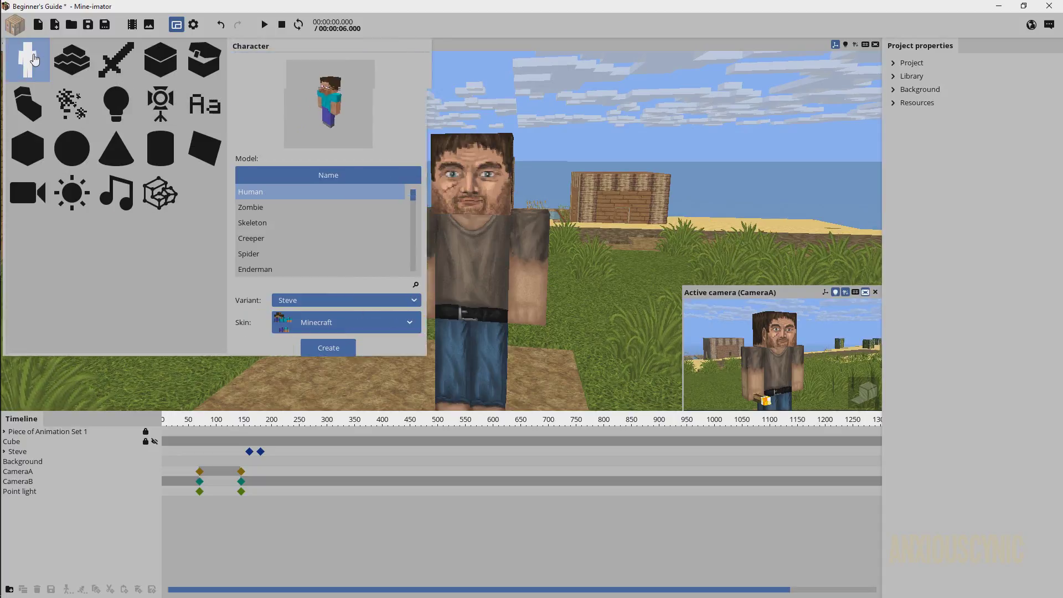
left_click(273, 243)
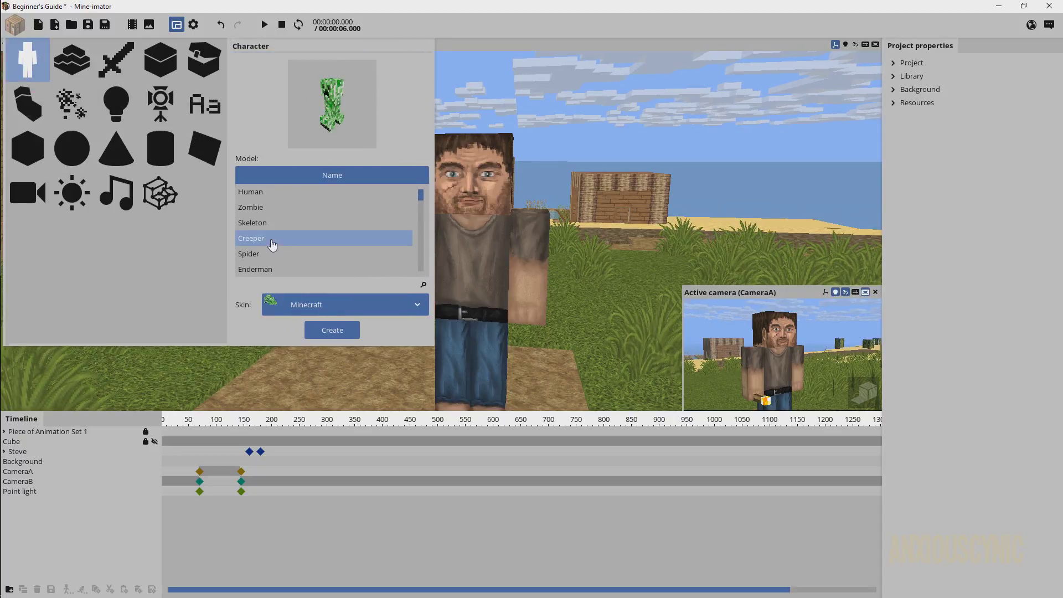
left_click(338, 332)
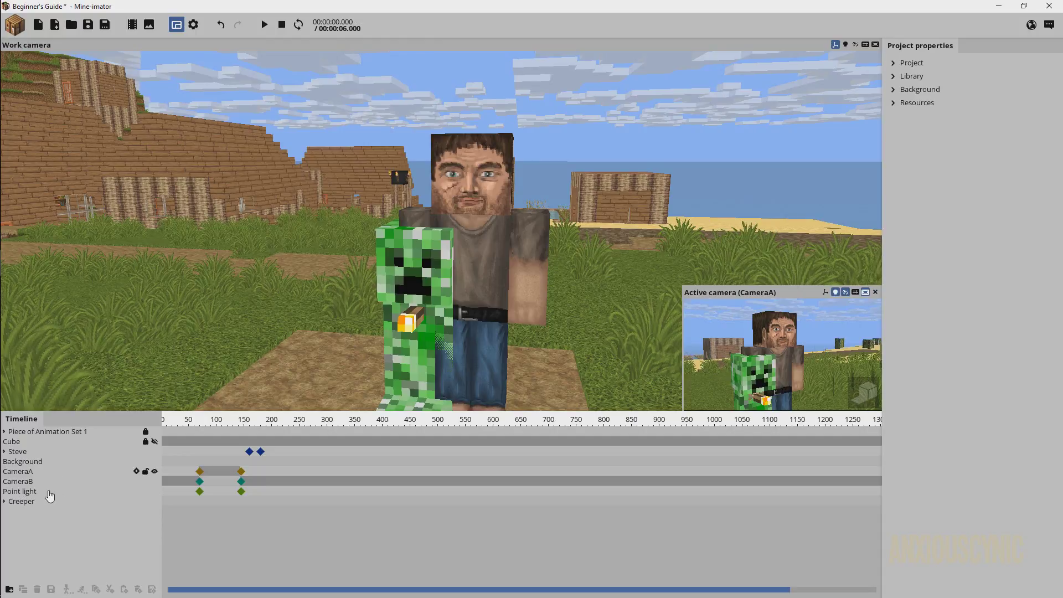
- Check Steve's position for reference and set the Creeper's Z position to 96
double_click(49, 500)
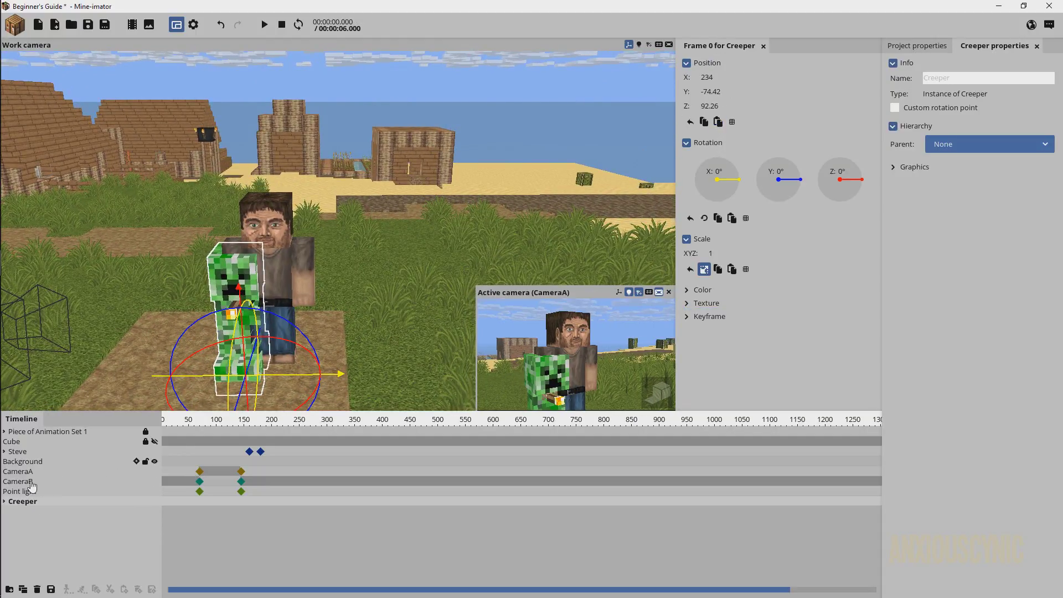
left_click(24, 452)
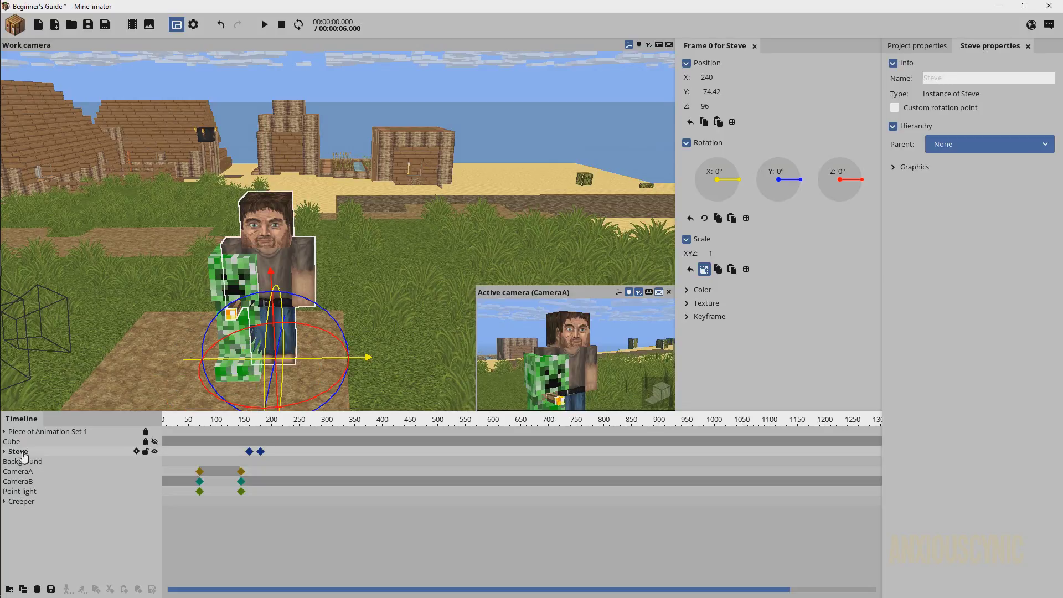
left_click(23, 503)
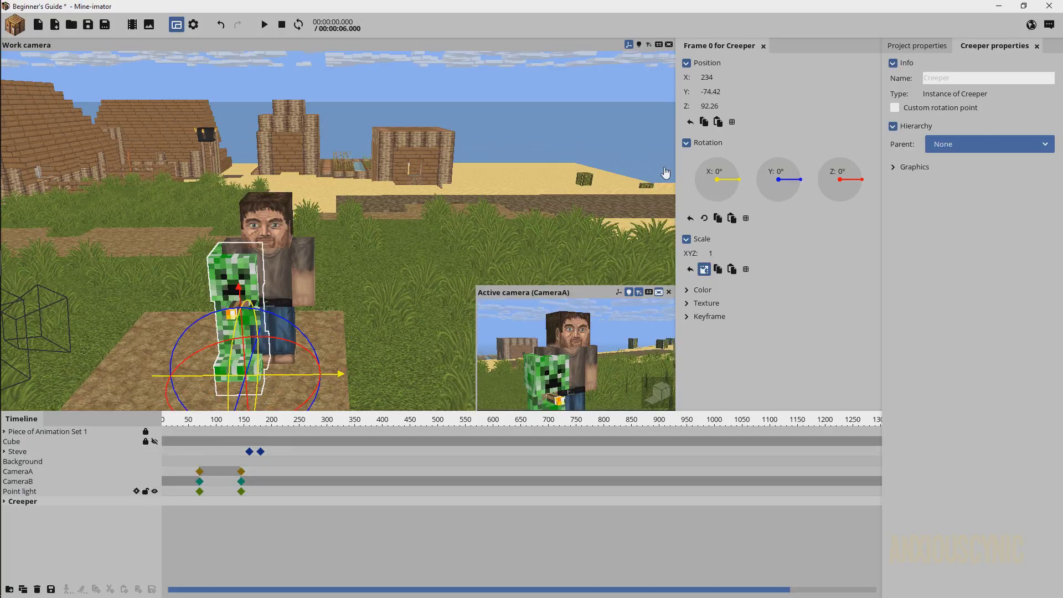
left_click(711, 105)
type("96")
- Move the Creeper down the dirt path away from Steve, to about X 230.65 and Y 42.96
left_click_drag(281, 361, 150, 360)
left_click_drag(307, 232, 327, 244)
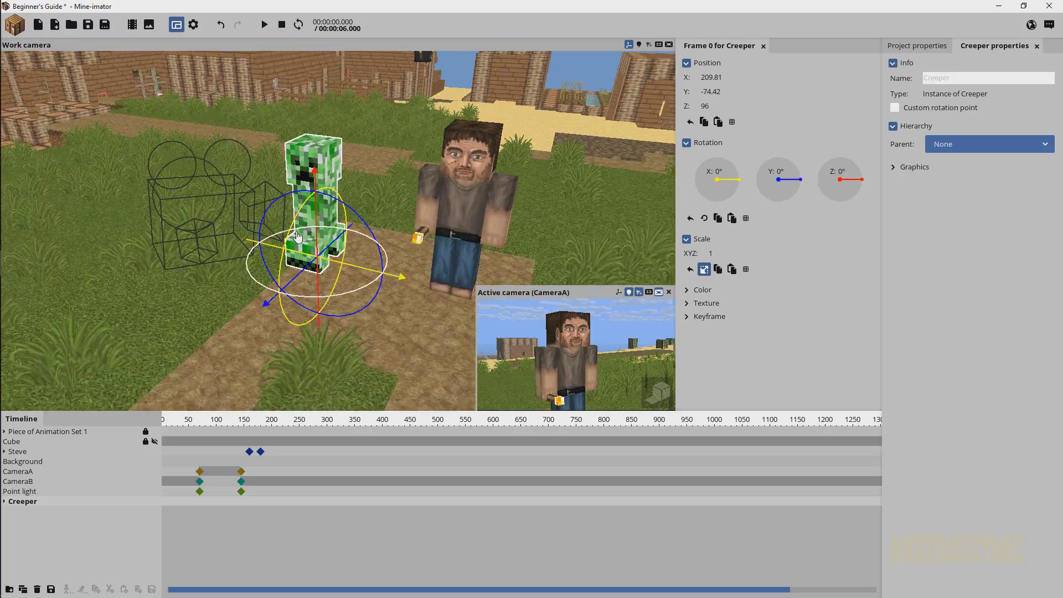
scroll(326, 243, "down", 4)
left_click_drag(263, 317, 144, 409)
right_click_drag(320, 220, 260, 288)
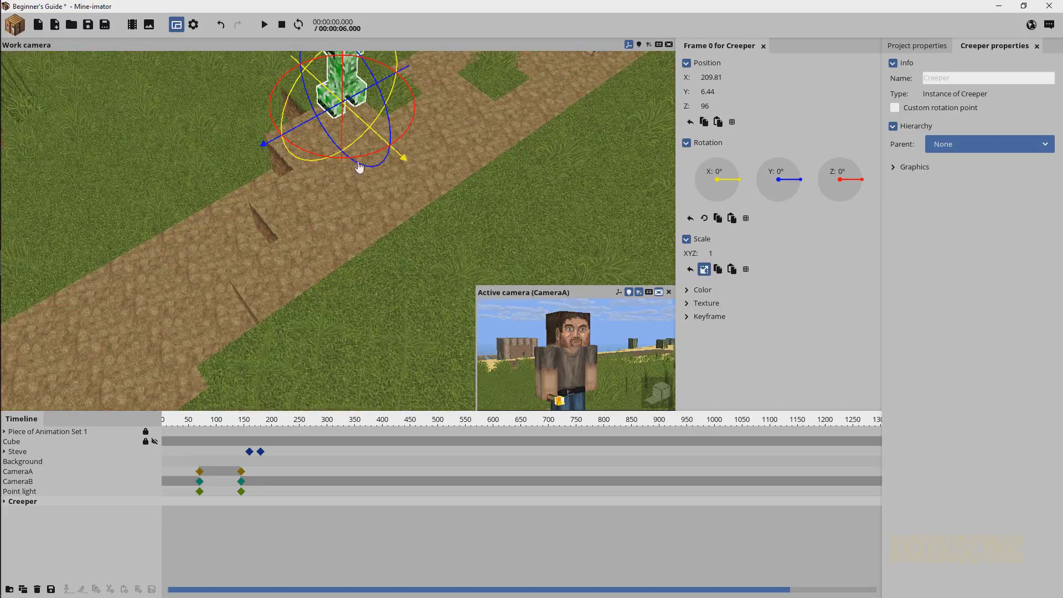
left_click_drag(360, 121, 308, 225)
right_click_drag(428, 450, 621, 459)
left_click_drag(412, 213, 428, 205)
right_click_drag(428, 206, 428, 204)
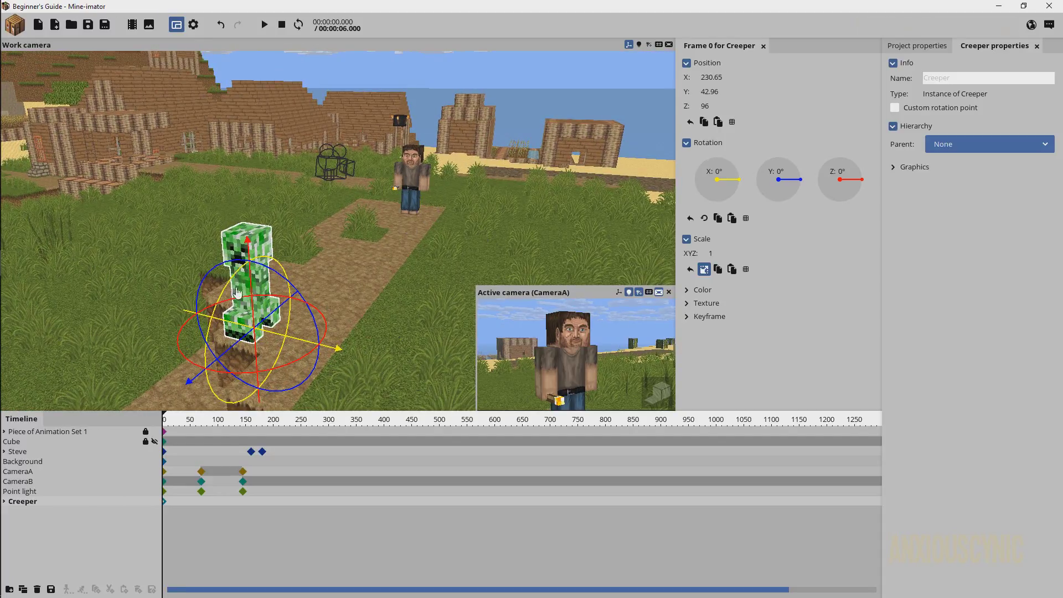
- Preview the cake, grass explosion and fire particle presets, and create a particle creator from the Lo-fi fire preset
left_click(12, 28)
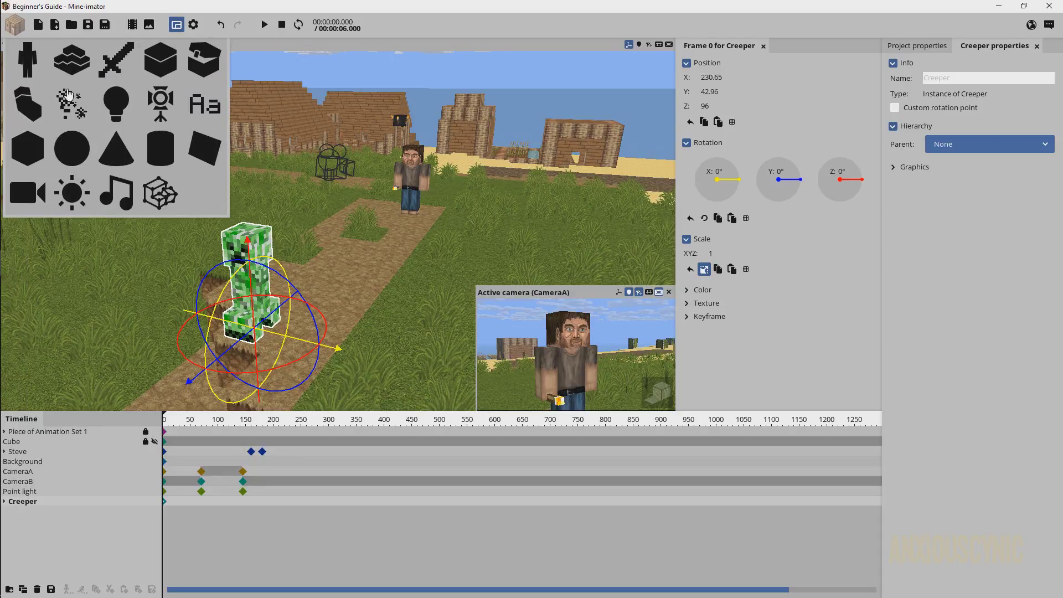
left_click(68, 110)
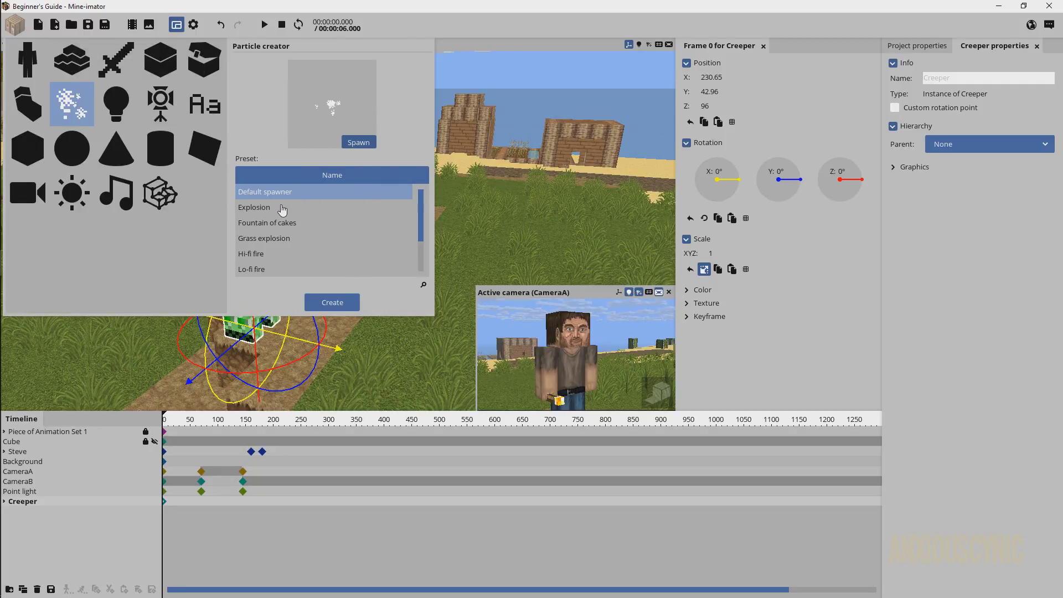
scroll(310, 214, "down", 2)
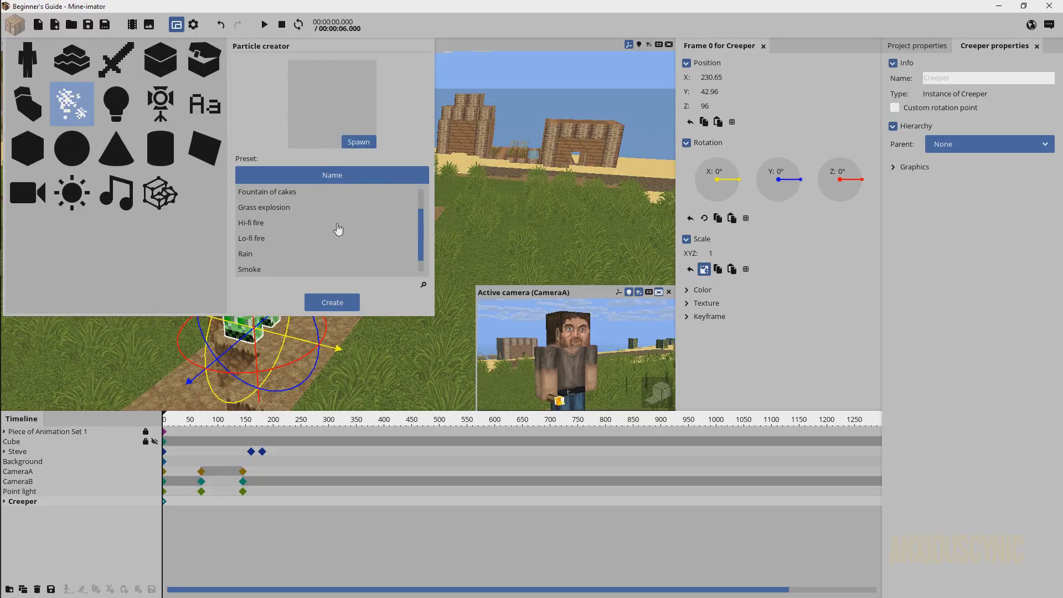
left_click(309, 201)
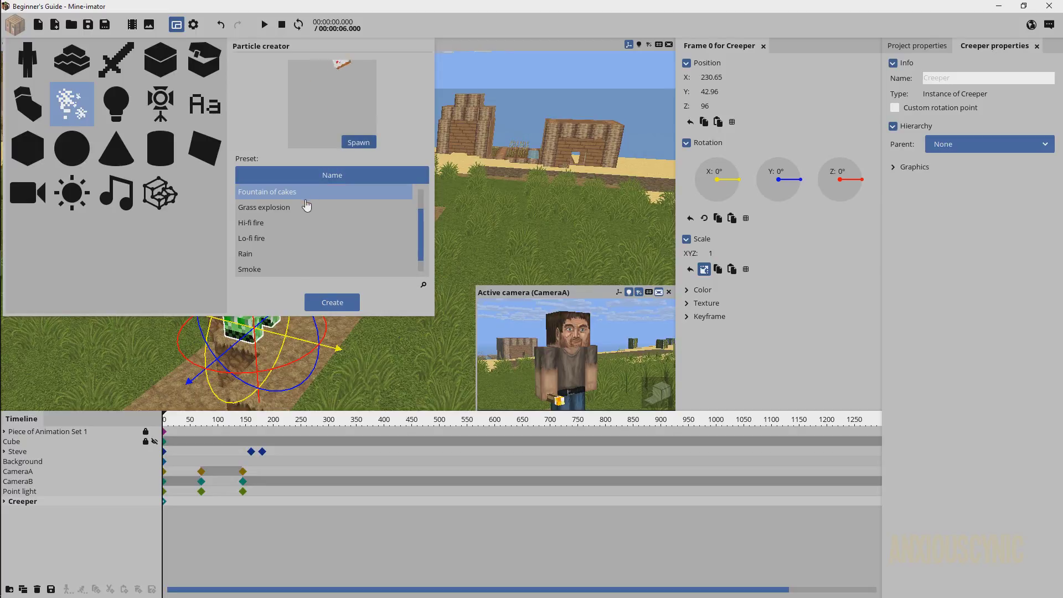
left_click(298, 209)
left_click(275, 227)
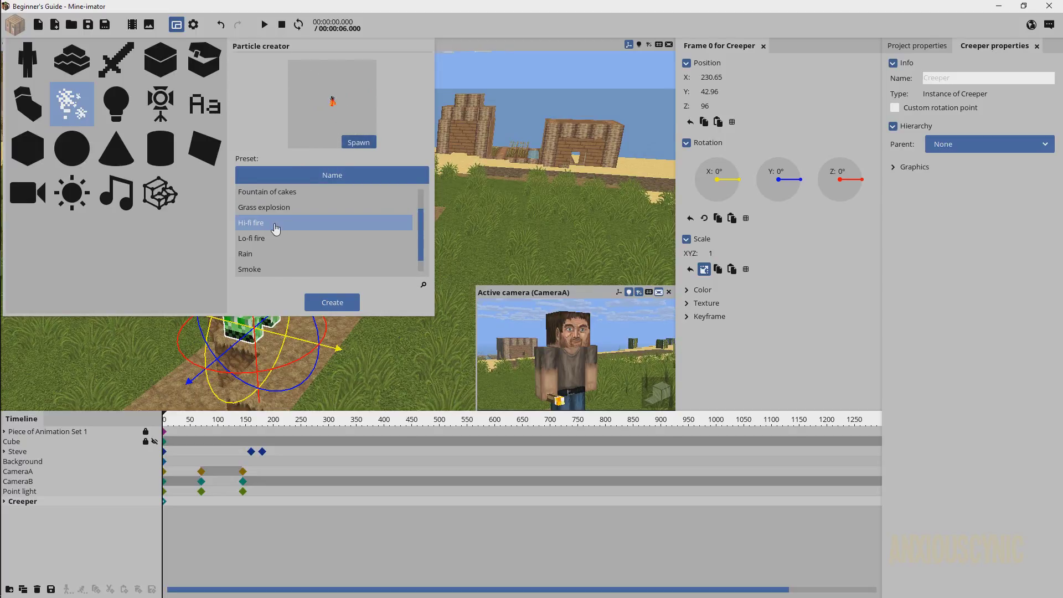
left_click(271, 242)
scroll(294, 247, "down", 1)
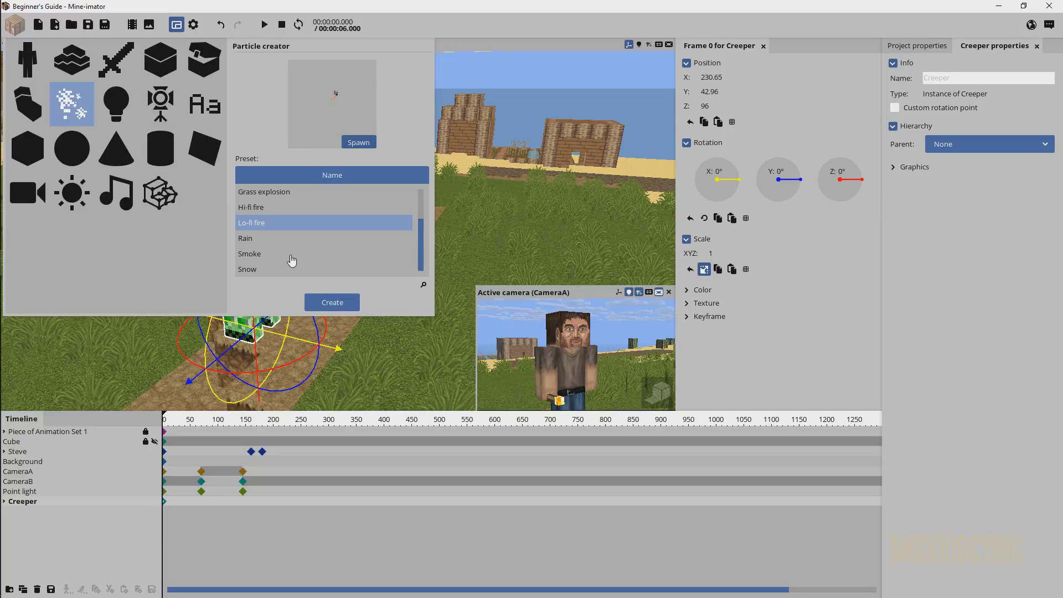
left_click(262, 209)
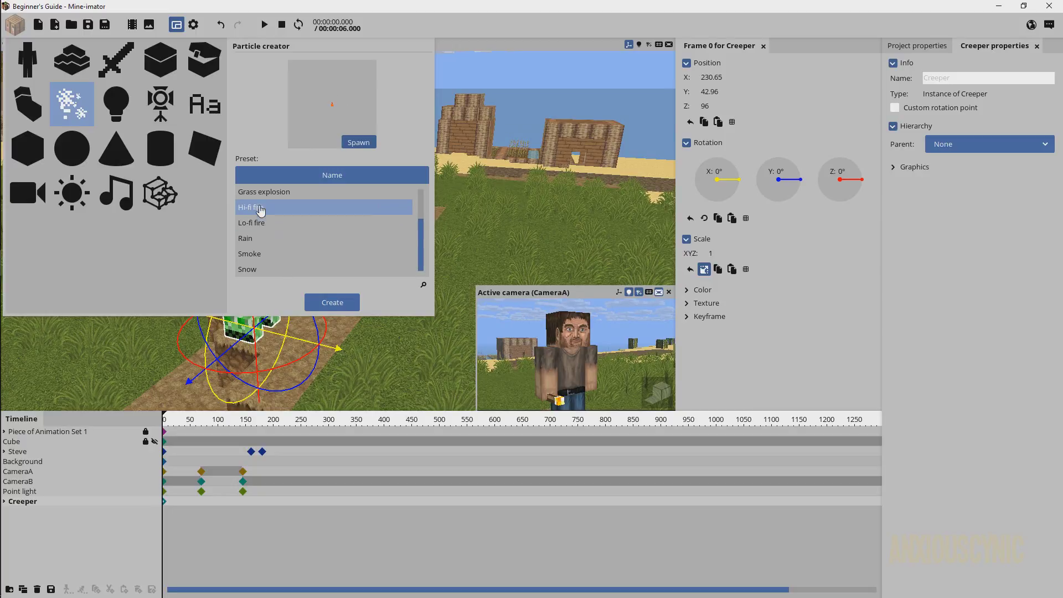
left_click(270, 223)
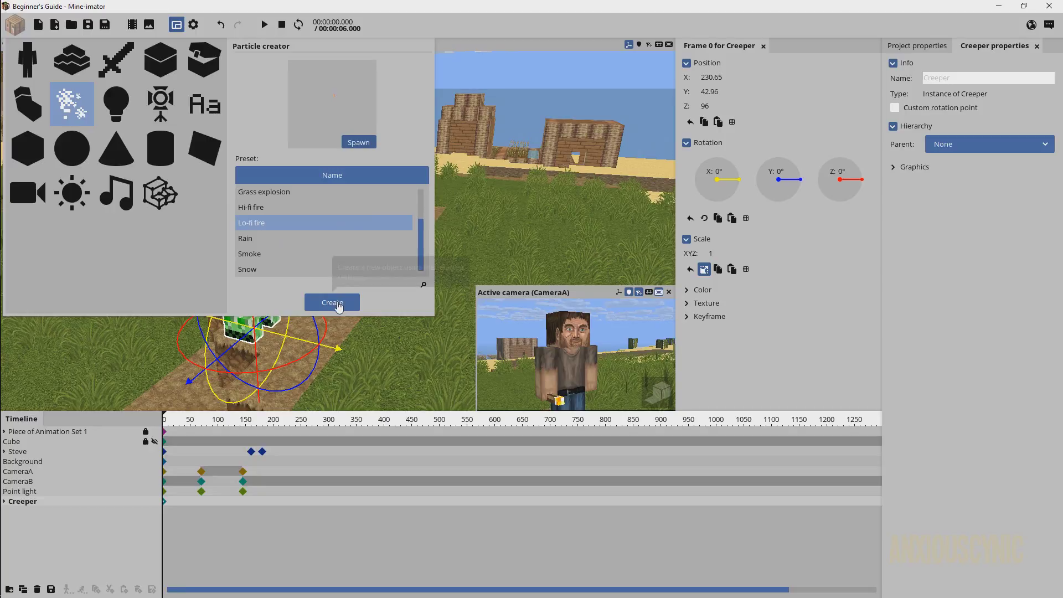
left_click(332, 303)
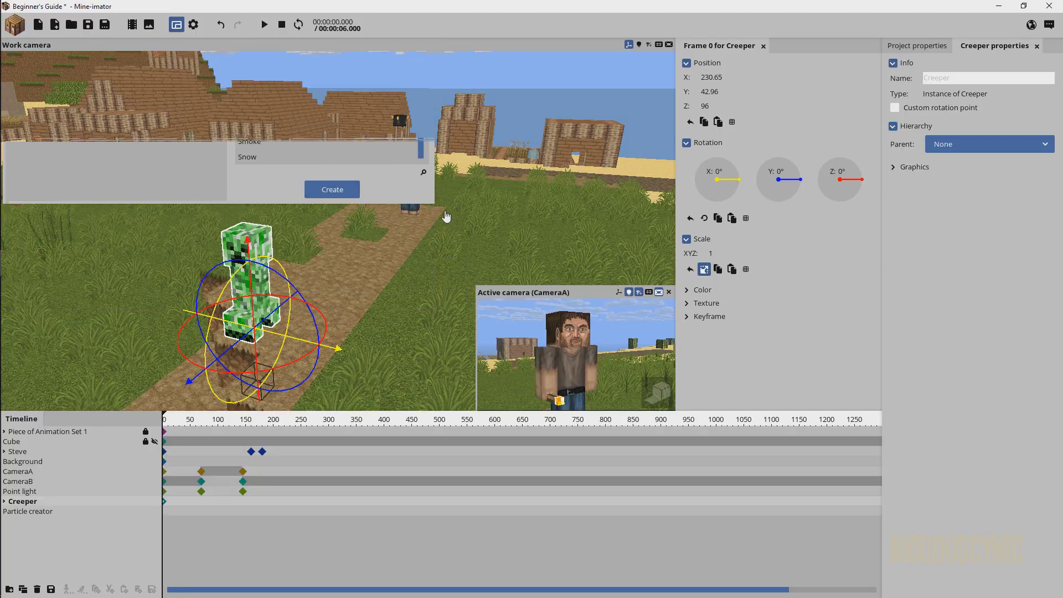
- Rename the new particle creator as TorchParticles
left_click(44, 513)
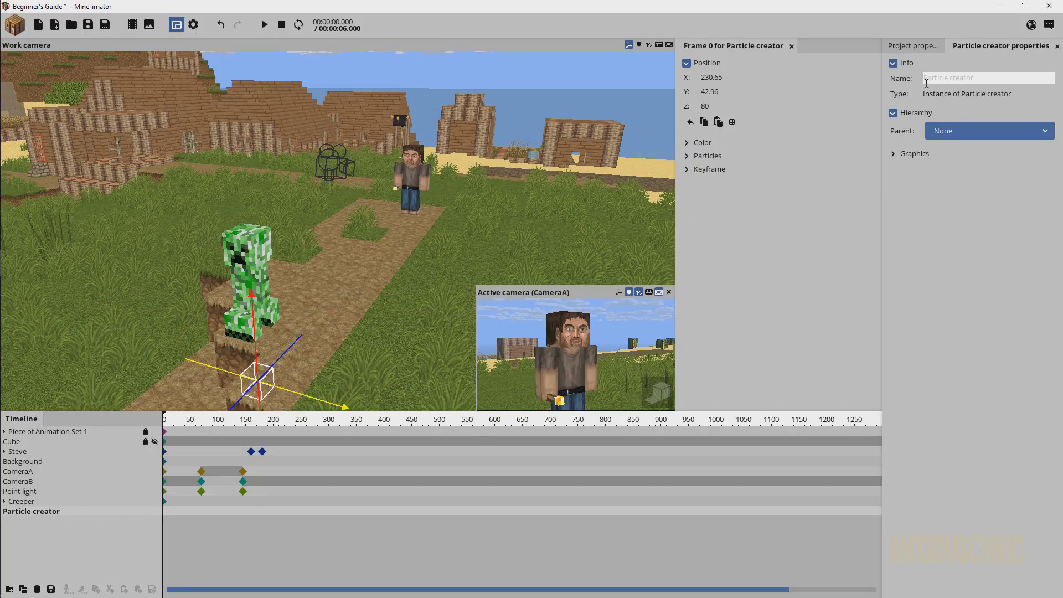
type("Torch")
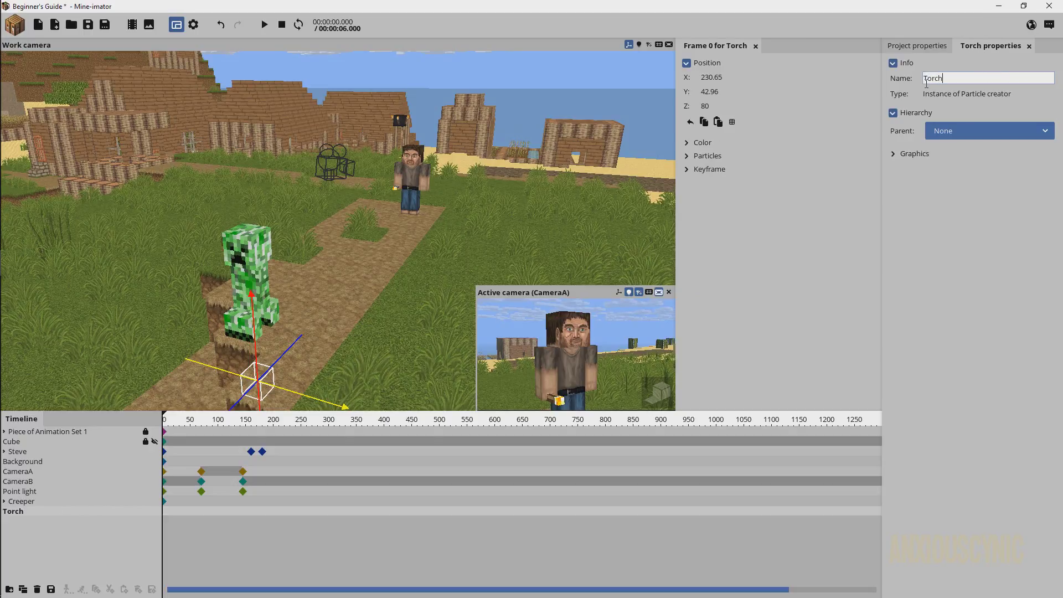
type("Particles")
- Show the graphics, keyframe and particle settings of TorchParticles and give it a keyframe at frame 0
left_click(911, 153)
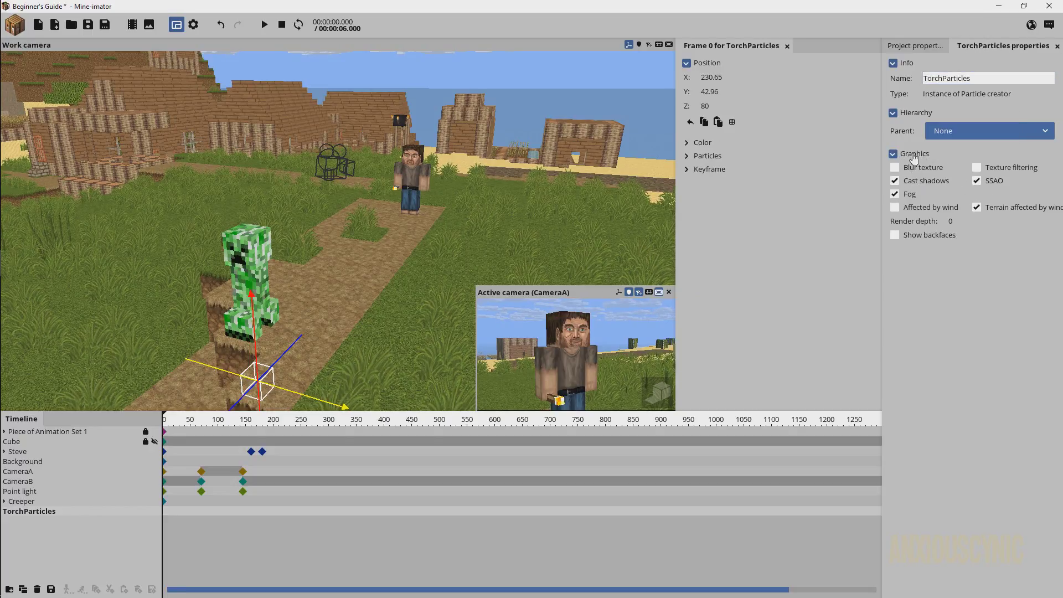
left_click(692, 170)
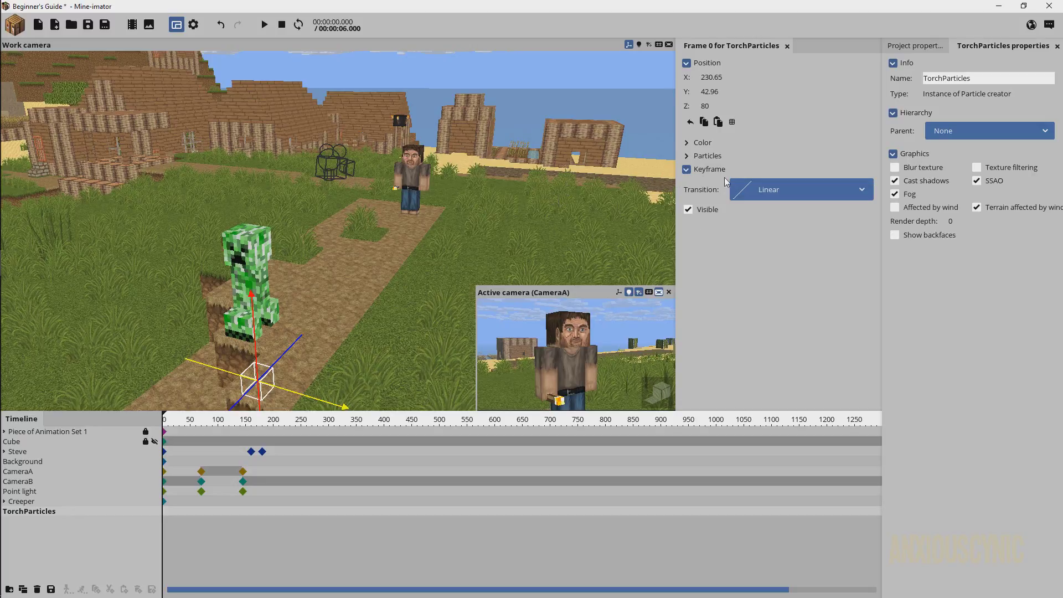
left_click(689, 157)
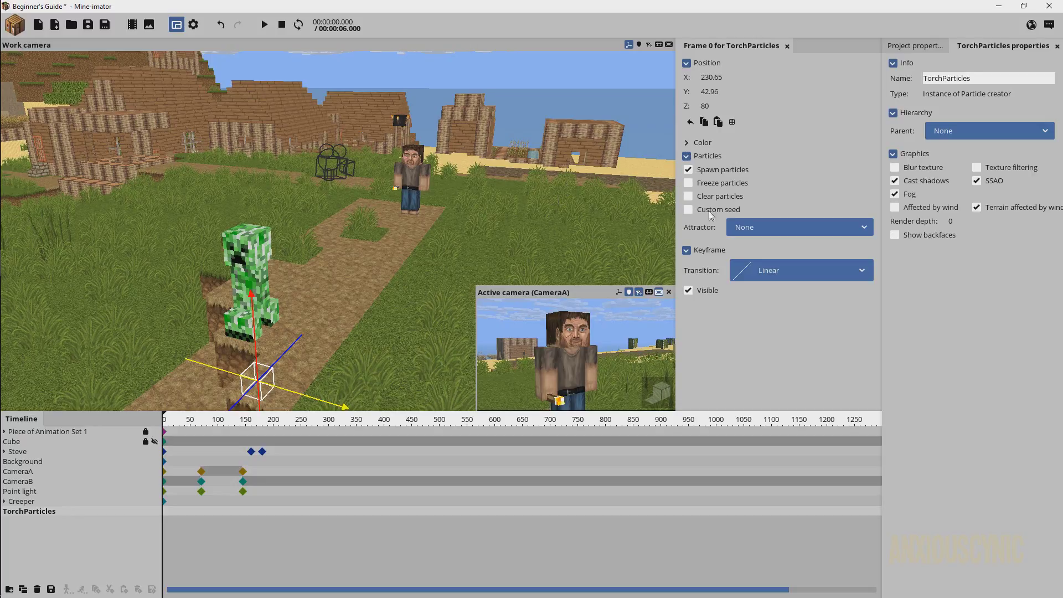
left_click(172, 511)
left_click_drag(172, 511, 149, 513)
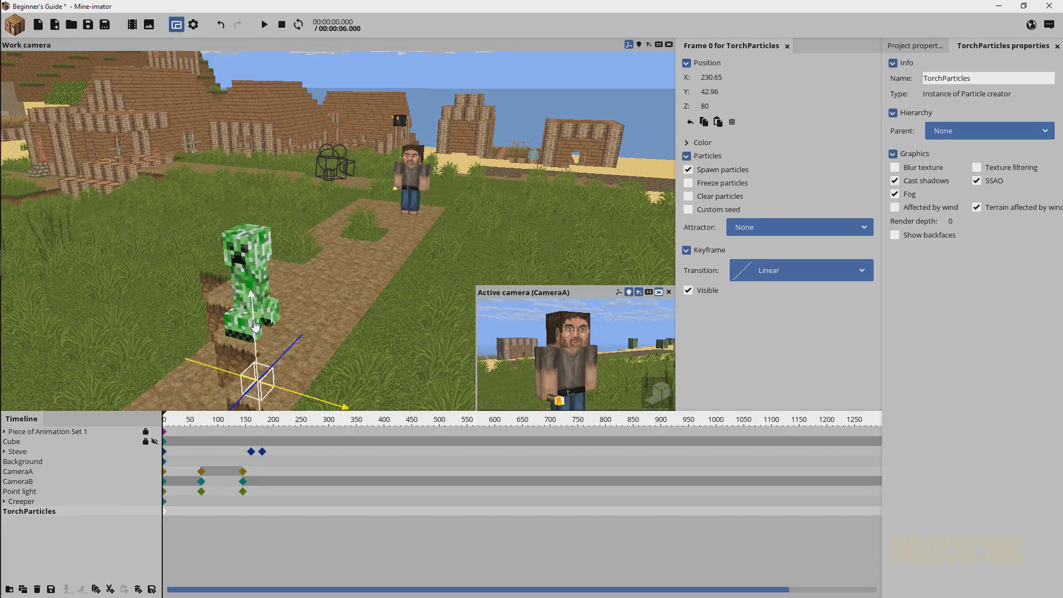
- Move TorchParticles near Steve, to about Y -20.92 and Z 118.81, and enable particle display in the work camera view
left_click_drag(253, 323, 405, 192)
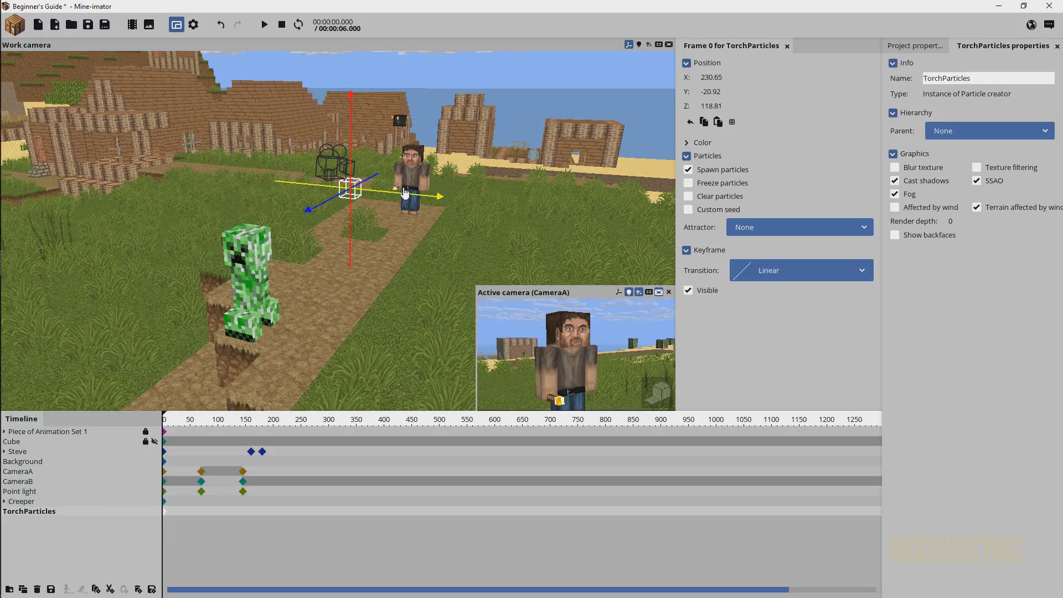
left_click(649, 46)
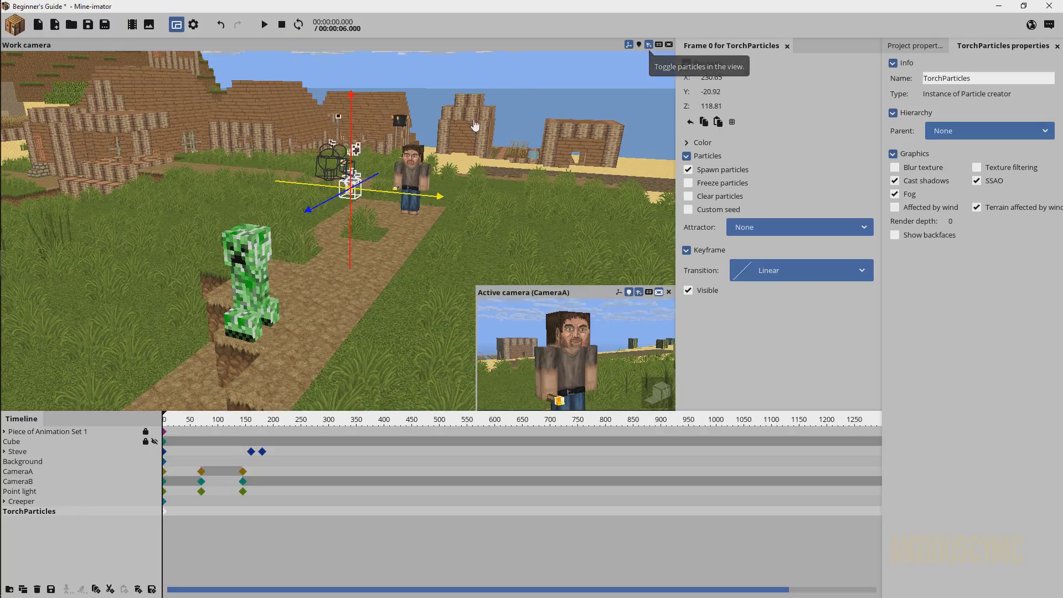
right_click_drag(479, 156, 448, 135)
key("w")
scroll(480, 158, "up", 5)
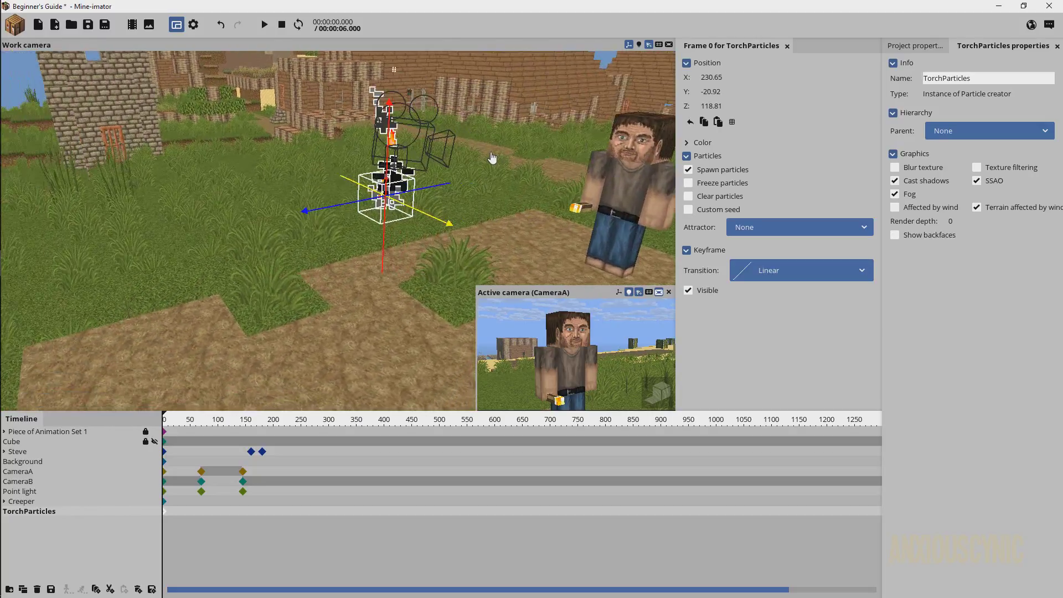
left_click_drag(469, 182, 615, 181)
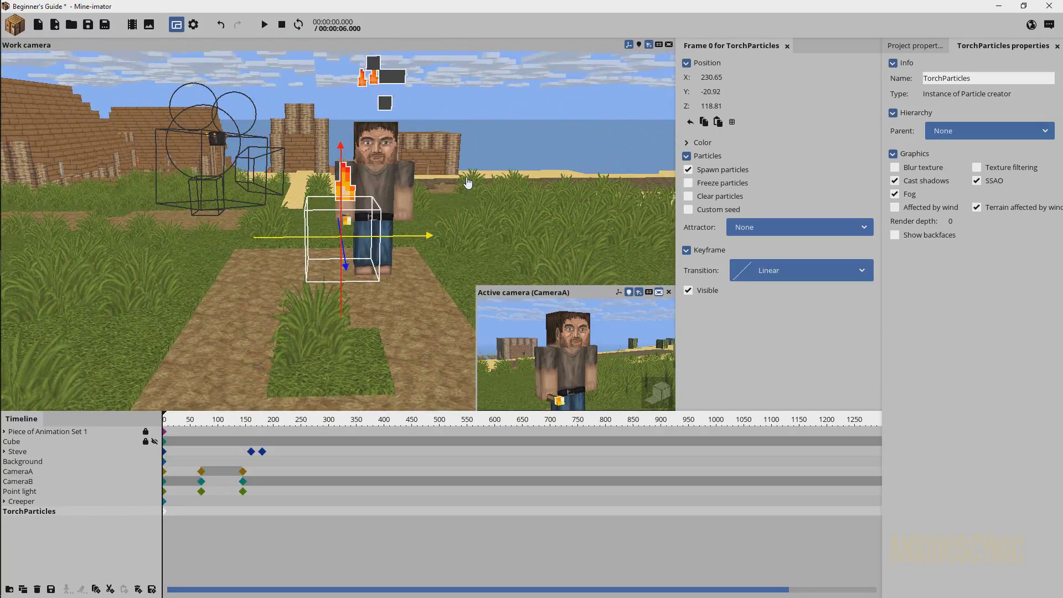
- Disable particle spawning for TorchParticles at frame 0 and add a keyframe at frame 150 with spawning enabled
left_click(689, 170)
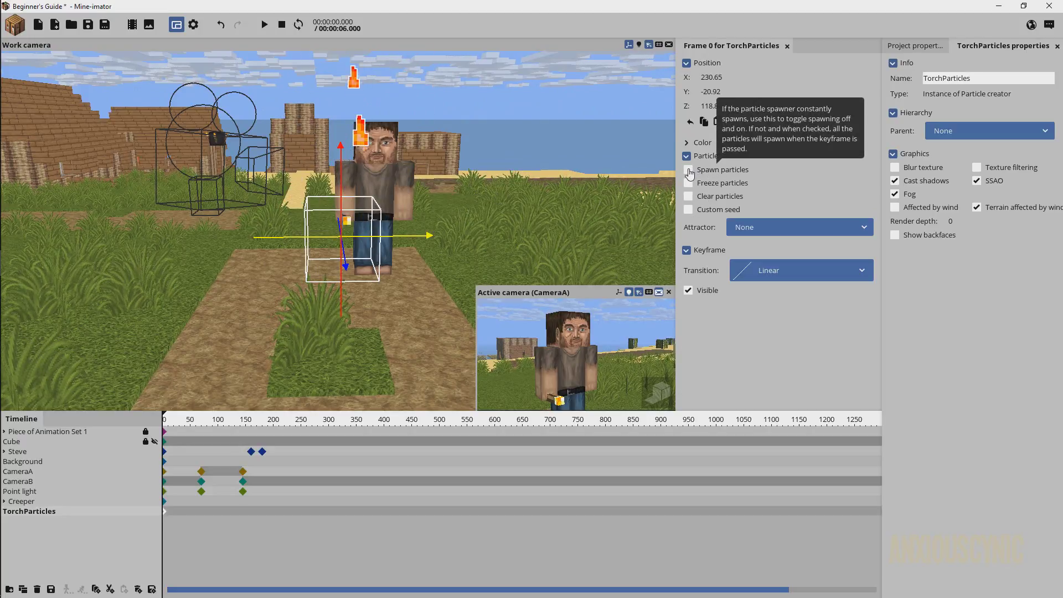
left_click(244, 511)
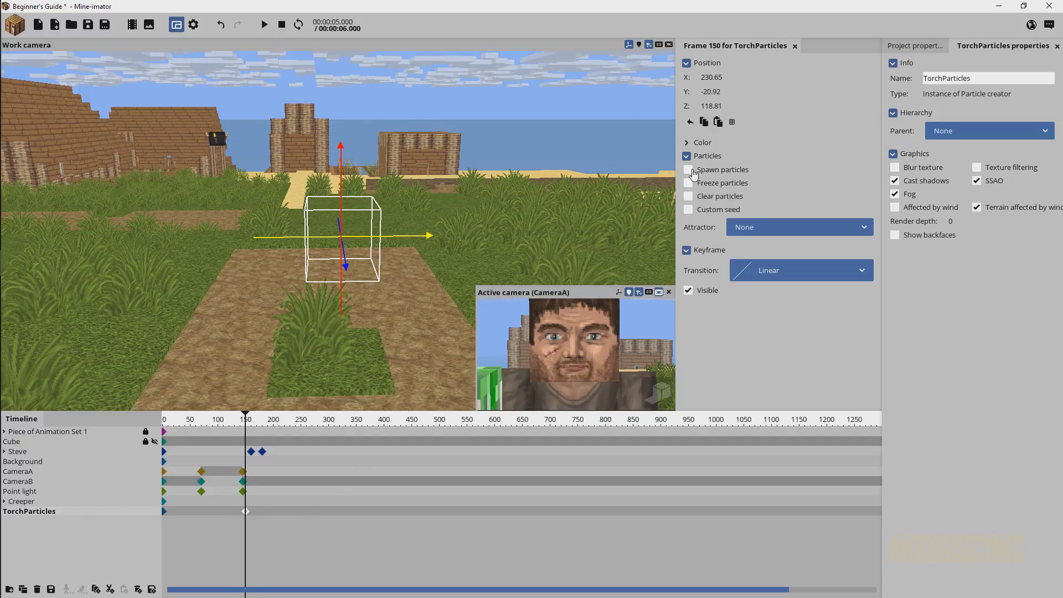
left_click(693, 173)
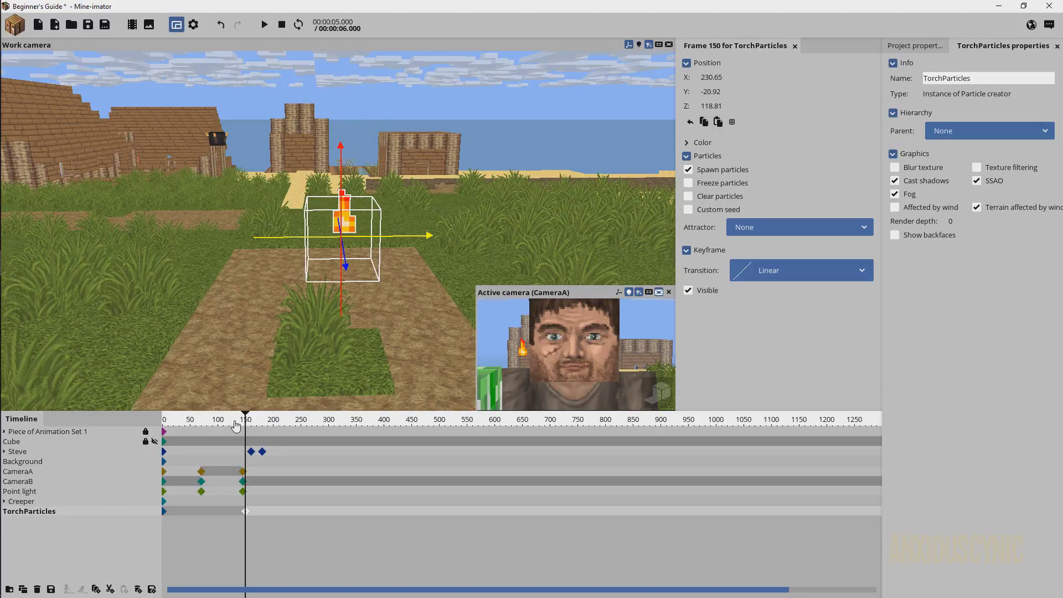
- Play the animation from frame 0 to check when the torch particles start spawning
left_click_drag(239, 421, 163, 421)
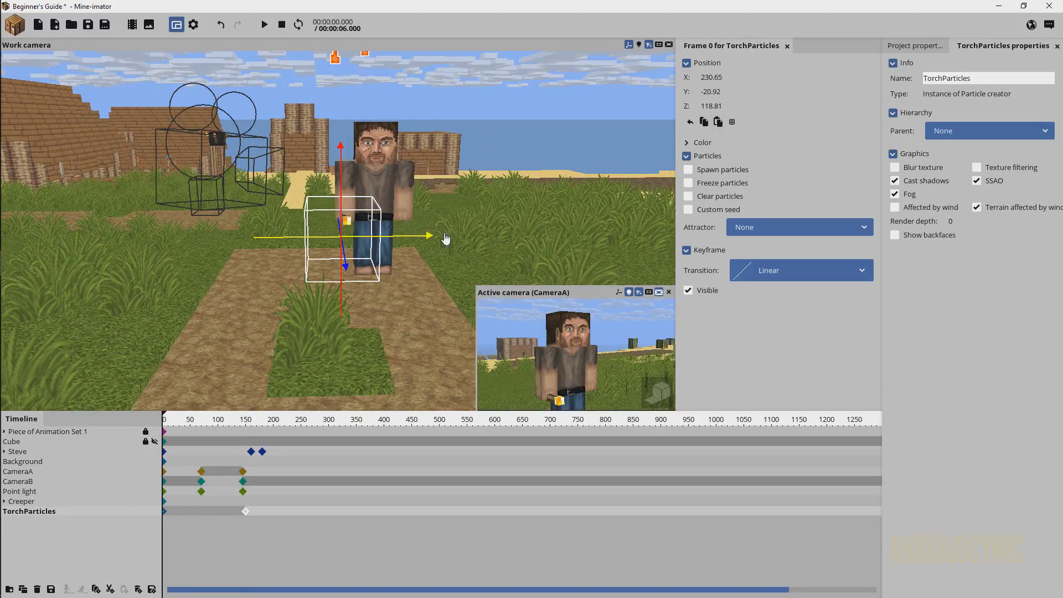
key("space")
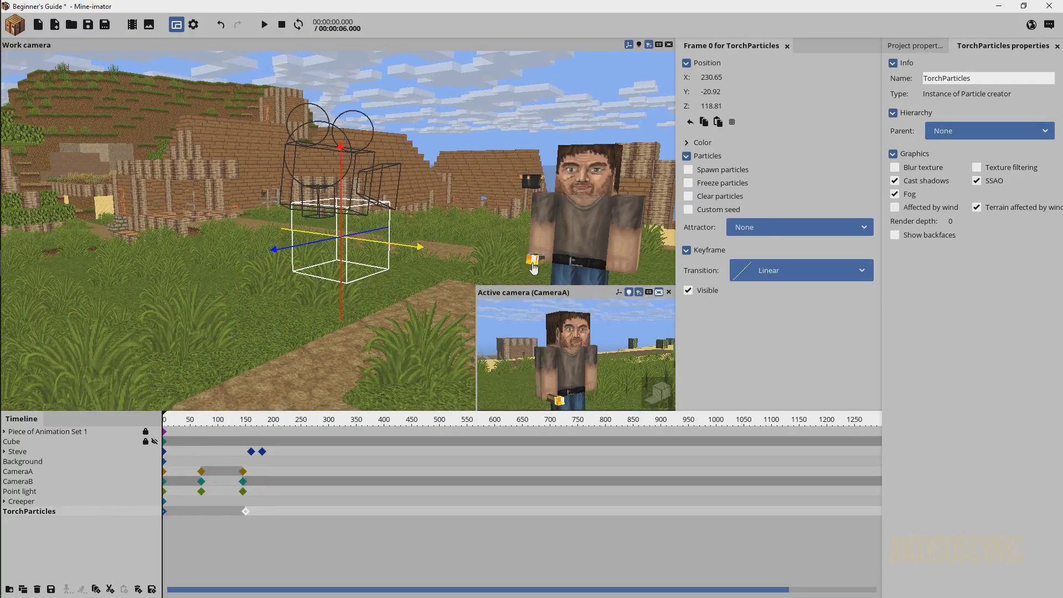
key("space")
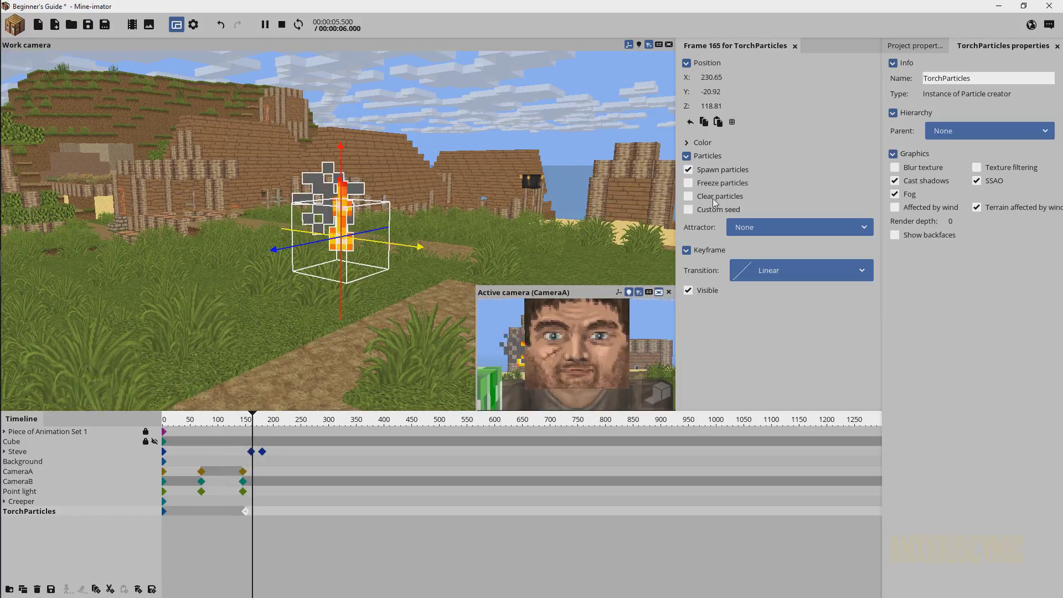
- Stop playback, delete TorchParticles' keyframe at frame 150, enable particle spawning at frame 0 and save the project
key("space")
double_click(246, 511)
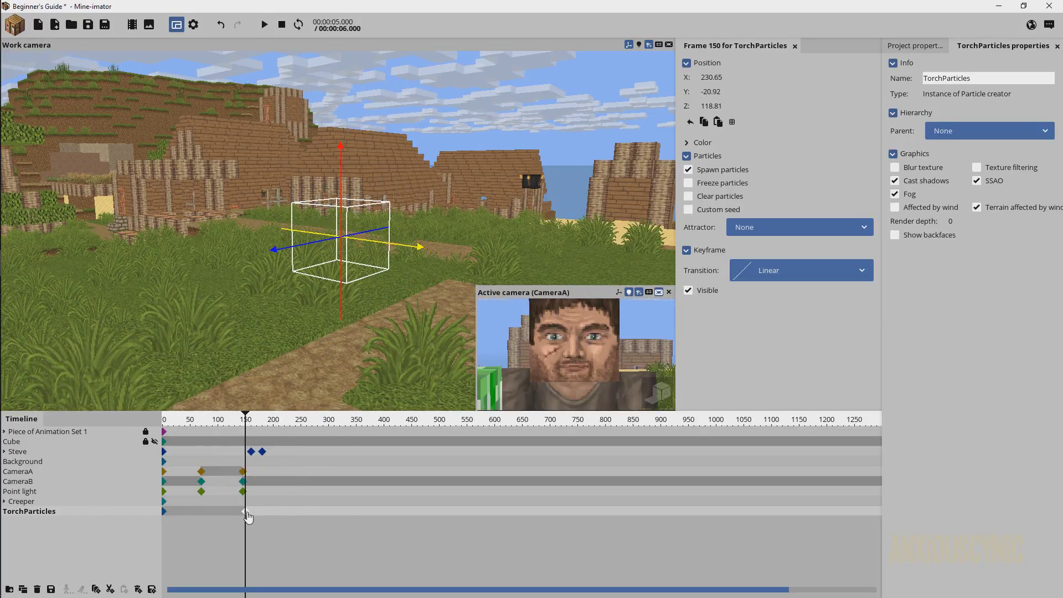
key("Delete")
left_click(164, 512)
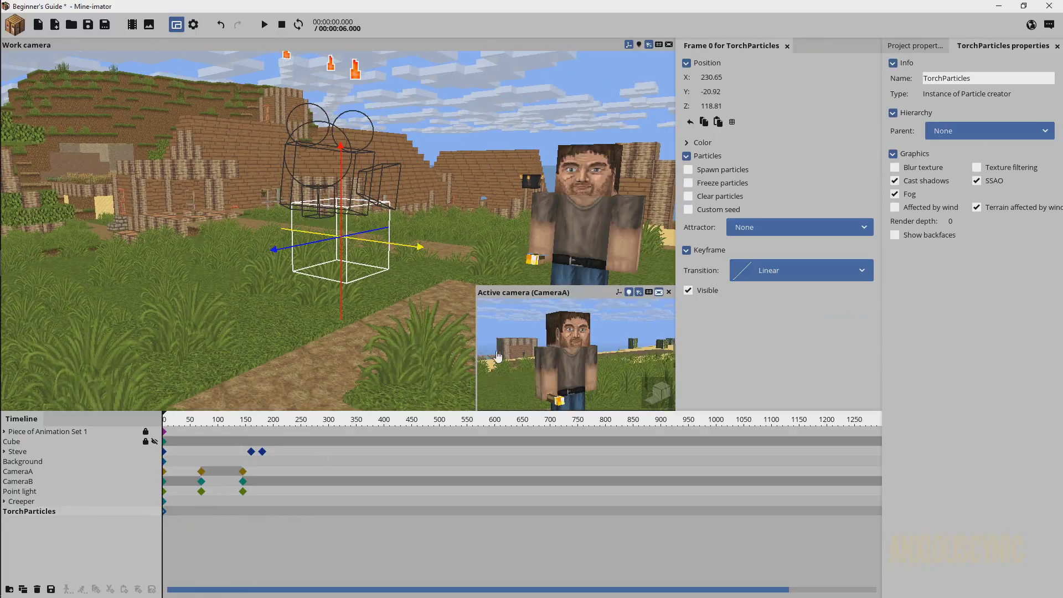
left_click(688, 170)
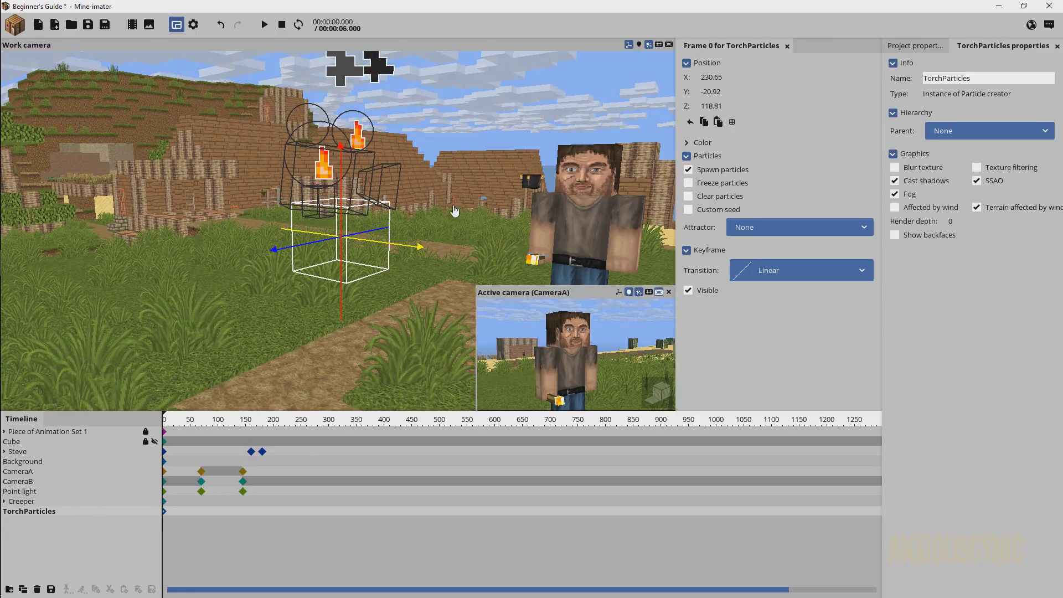
left_click(89, 25)
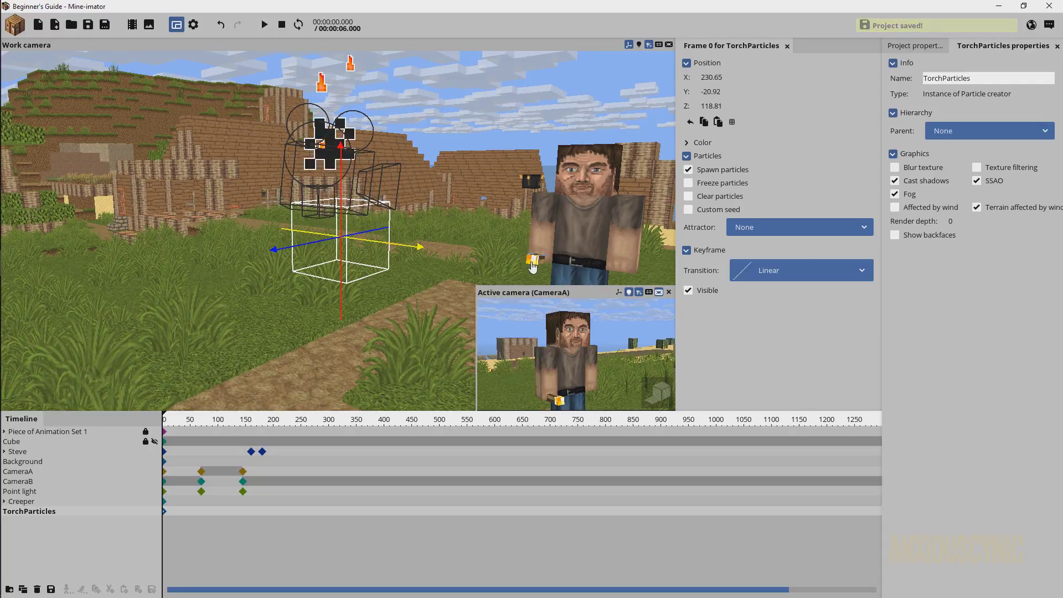
- Parent TorchParticles to the Torch in Steve's right arm and reset its position to 0 on all axes
left_click(963, 137)
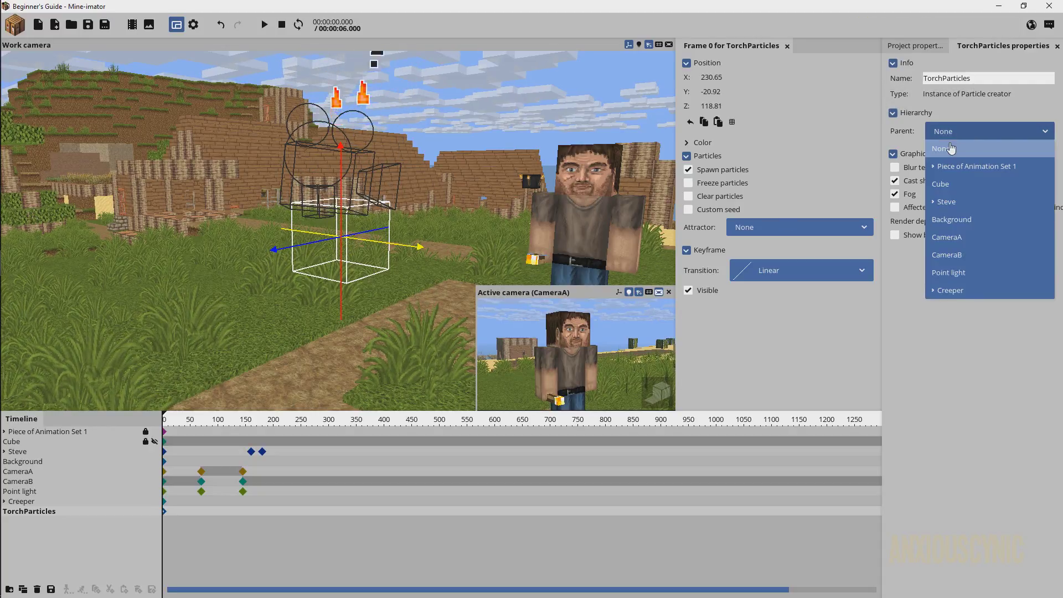
left_click(933, 202)
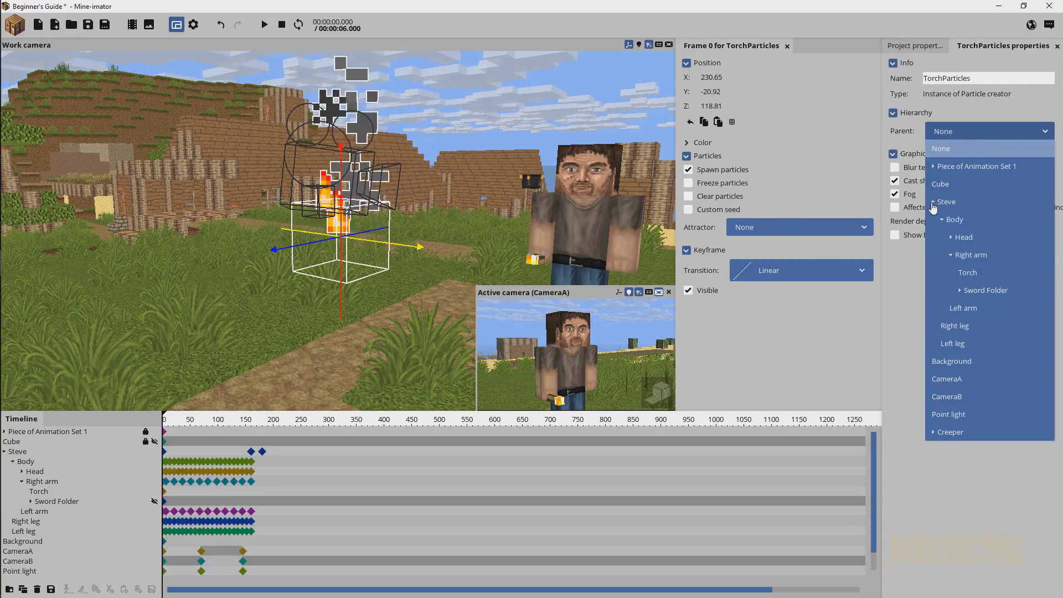
left_click(968, 274)
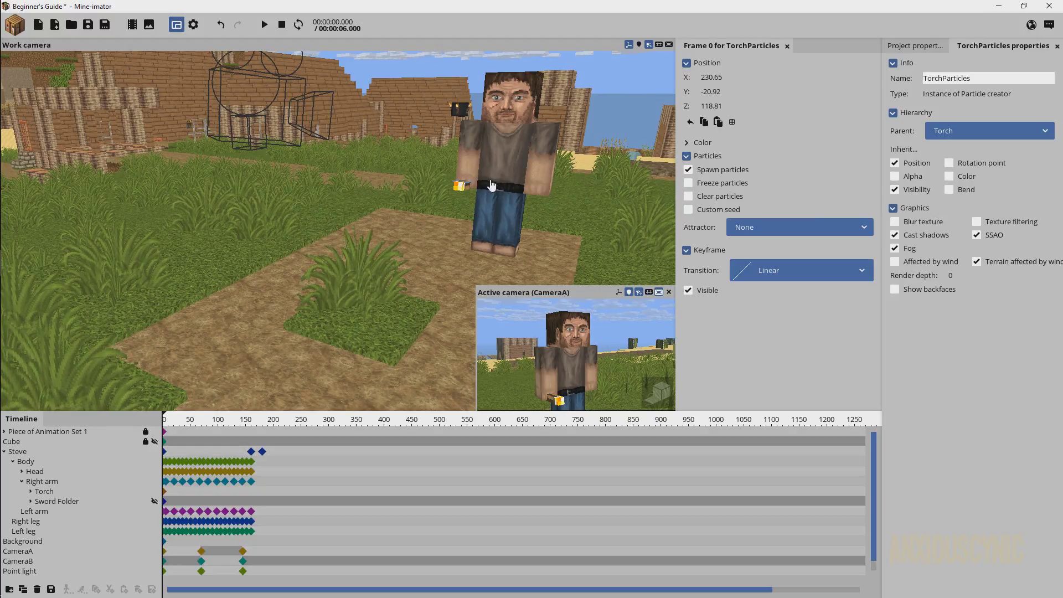
right_click(712, 106)
right_click(712, 77)
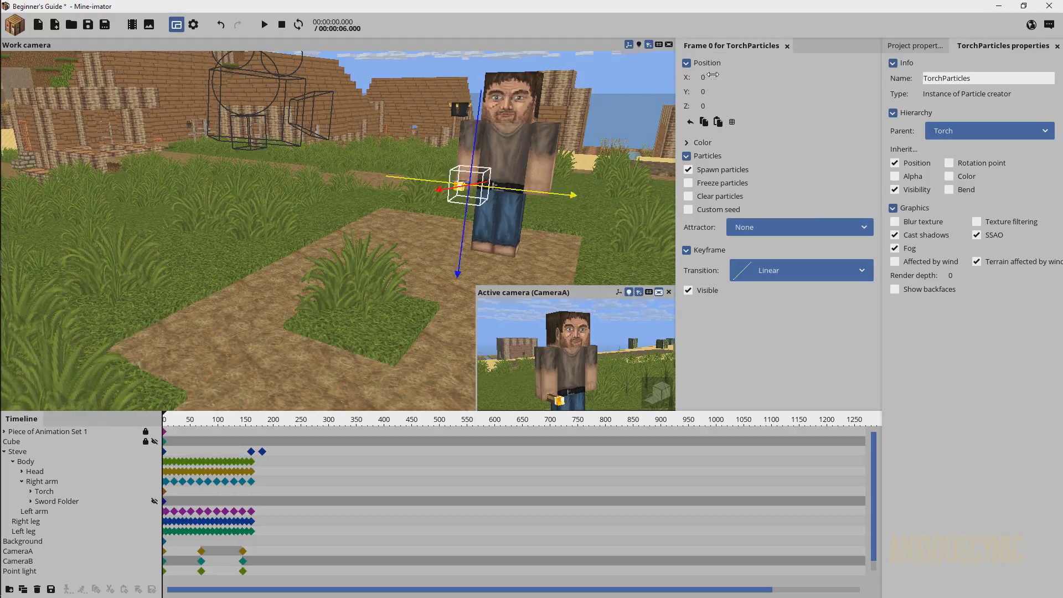
- Move TorchParticles to the tip of the torch, at about Z 10.08, and save the project
left_click_drag(529, 144, 441, 128)
left_click_drag(342, 156, 194, 183)
left_click_drag(446, 143, 343, 95)
right_click_drag(449, 138, 419, 158)
key("ctrl+s")
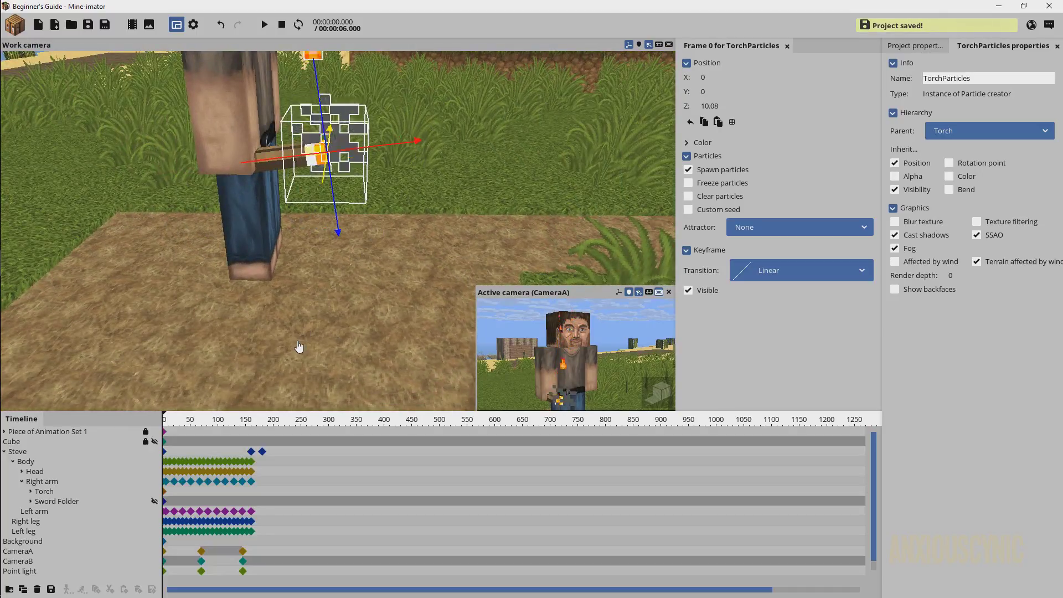
- With all keyframes of Steve's right arm selected, raise the arm to about X -14.62° rotation and 53.85° bend at frame 0
left_click(69, 482)
left_click(268, 482)
left_click_drag(168, 481, 164, 481)
right_click_drag(380, 256, 380, 256)
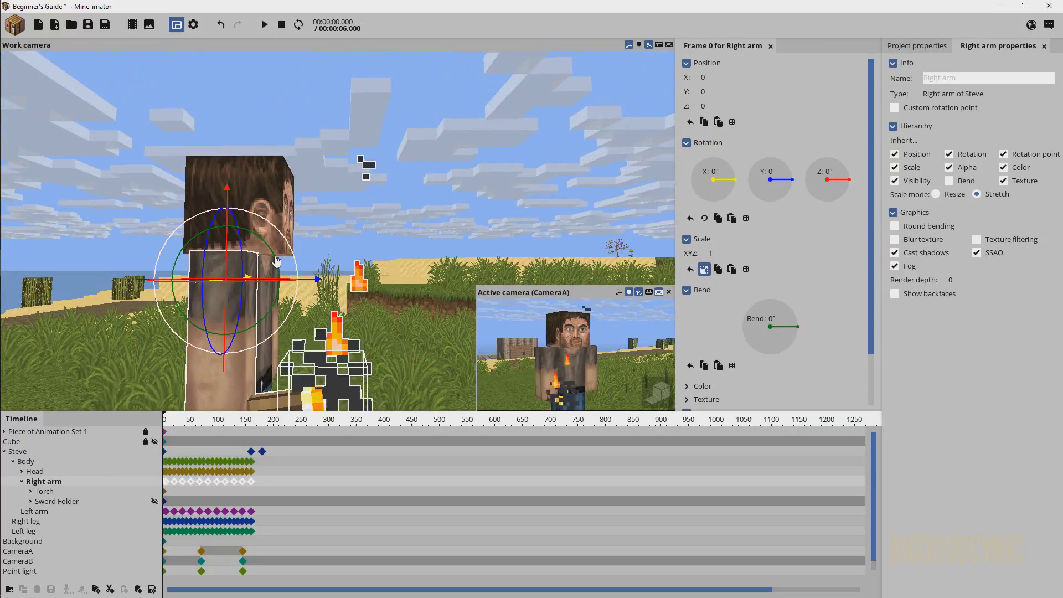
left_click_drag(187, 241, 248, 247)
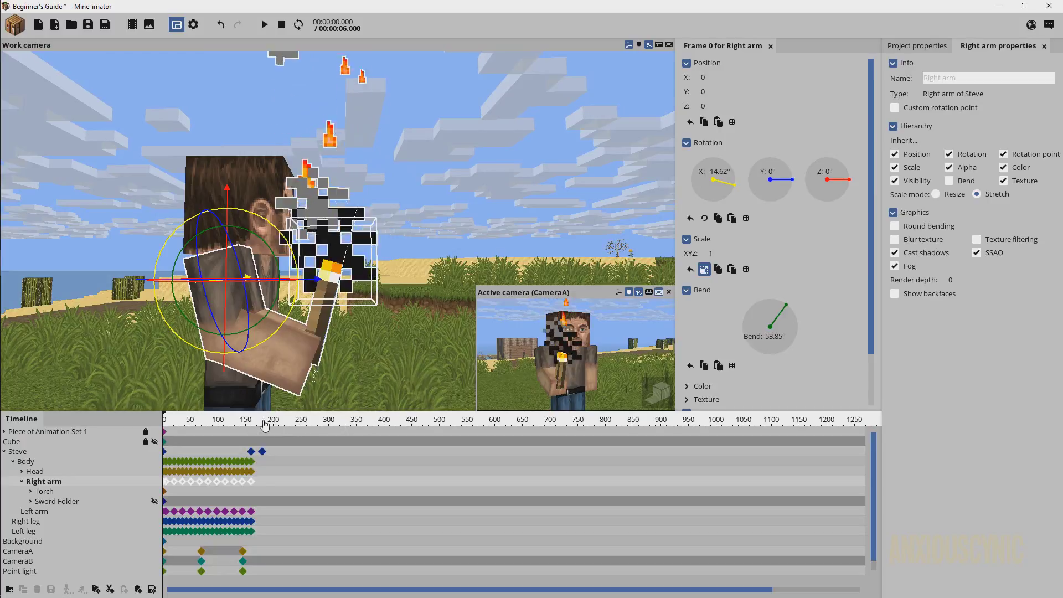
- Play the animation to check the torch particles with the raised arm, and move the time marker to frame 30
key("space")
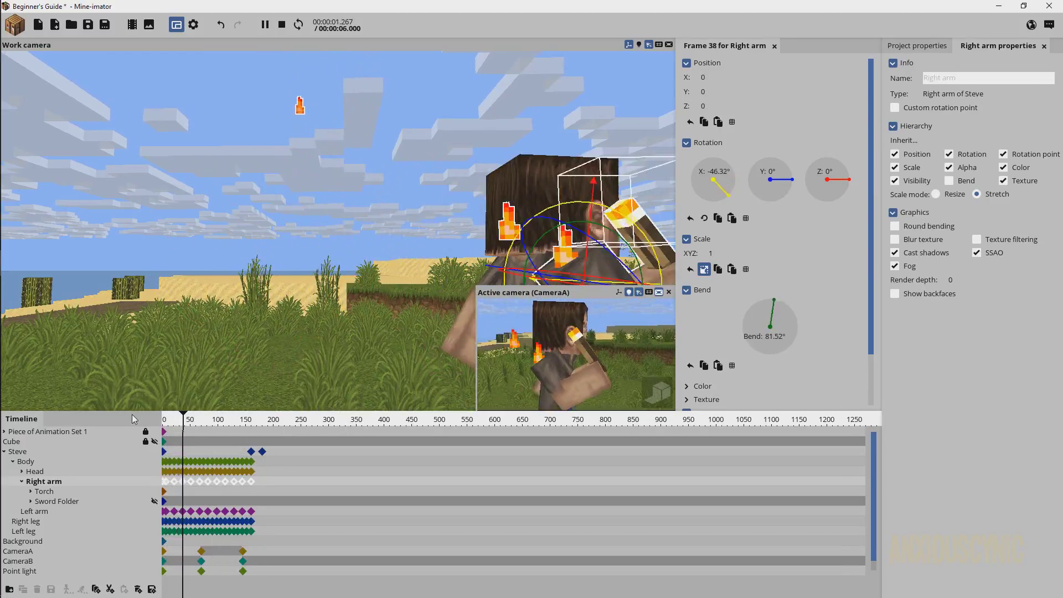
key("space")
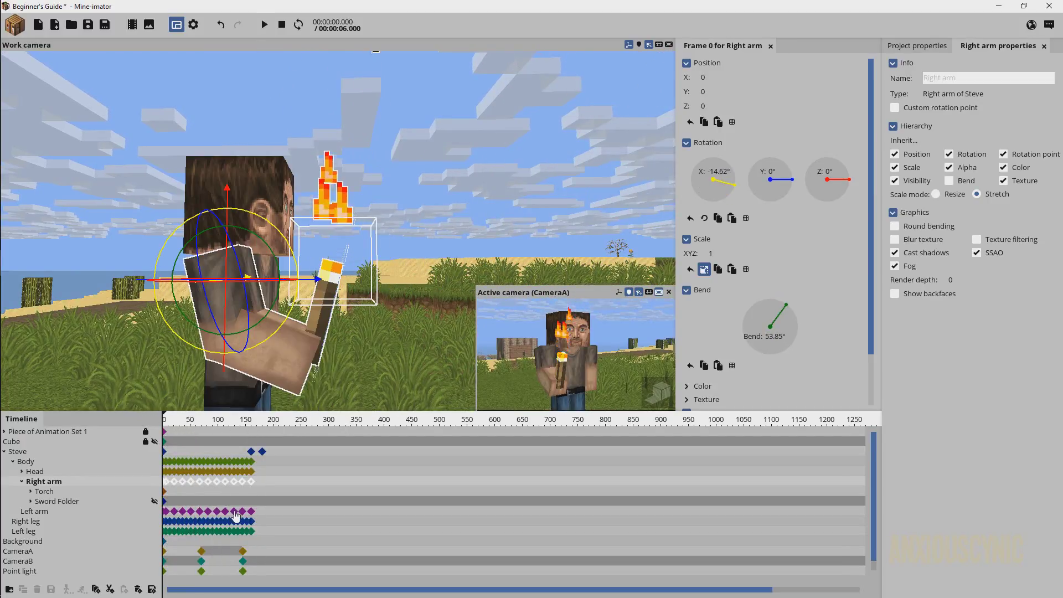
left_click(208, 422)
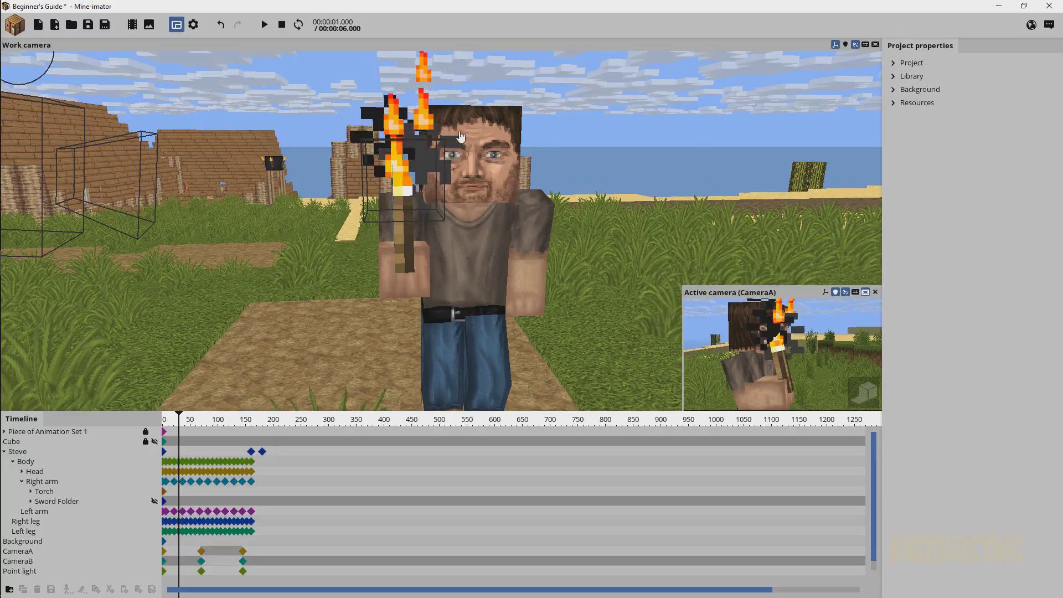
- Open the library's Particle creator in the particle editor and review the settings of its Fire and Smoke types
left_click(910, 78)
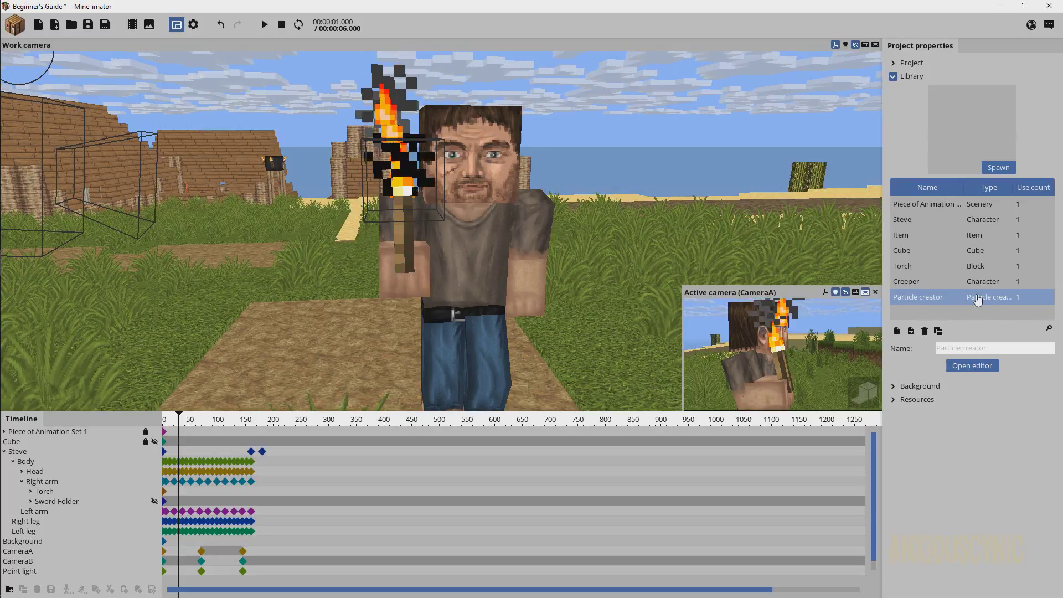
left_click(988, 368)
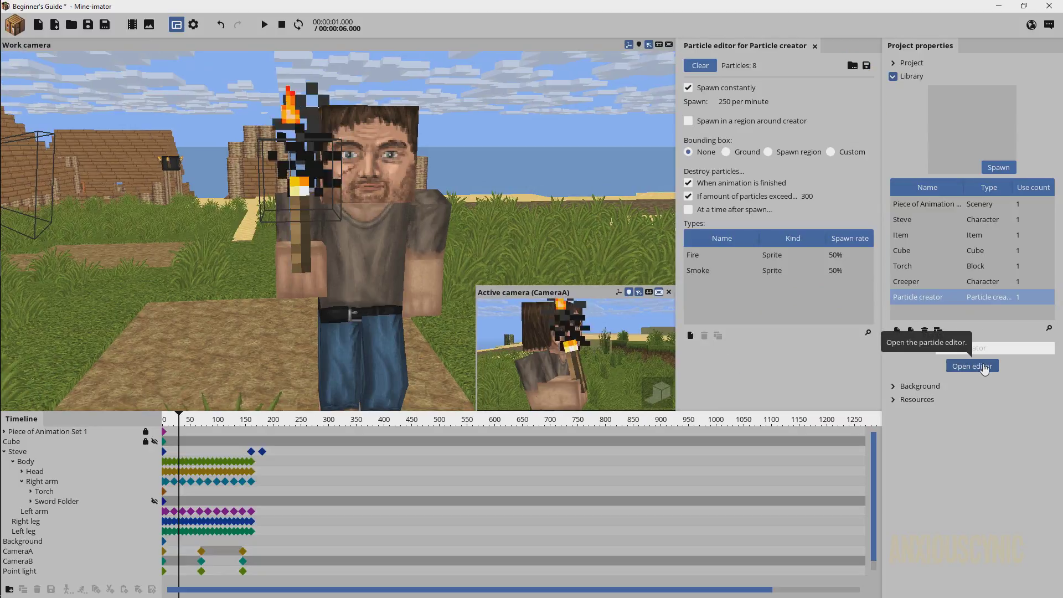
left_click(721, 255)
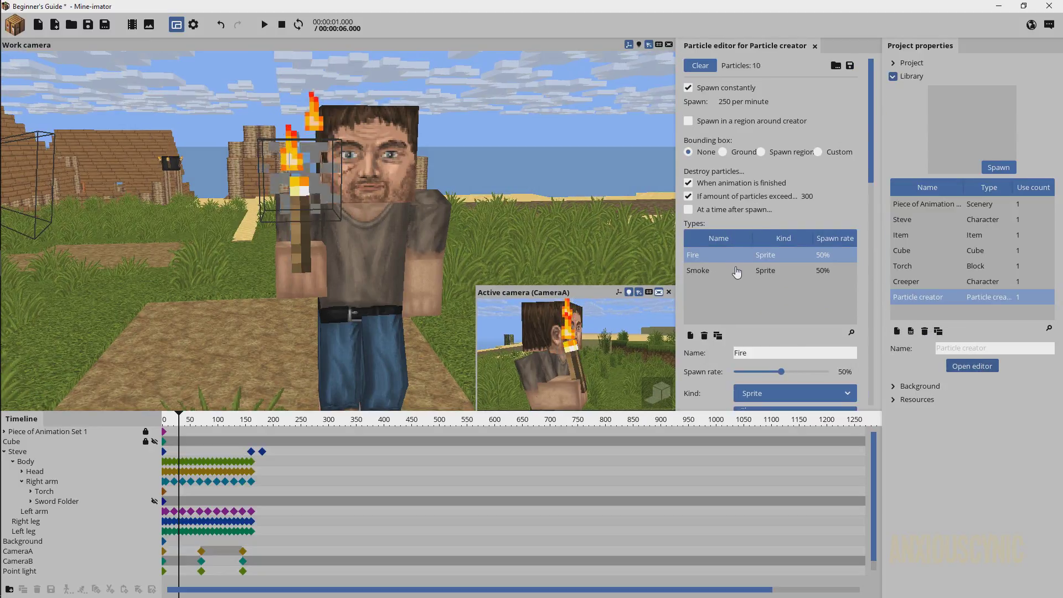
left_click_drag(873, 95, 859, 112)
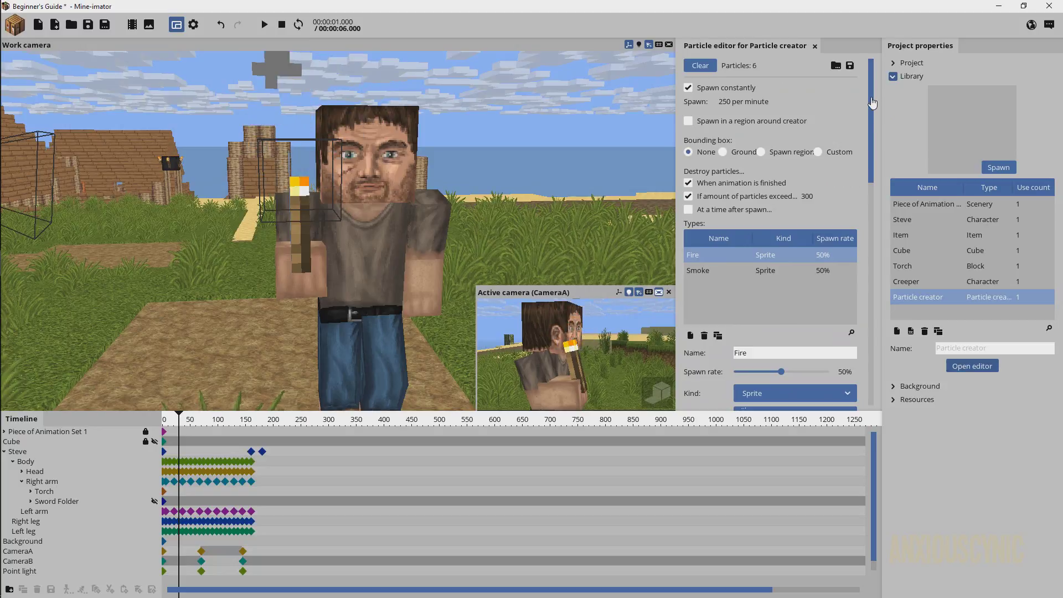
left_click_drag(872, 104, 875, 124)
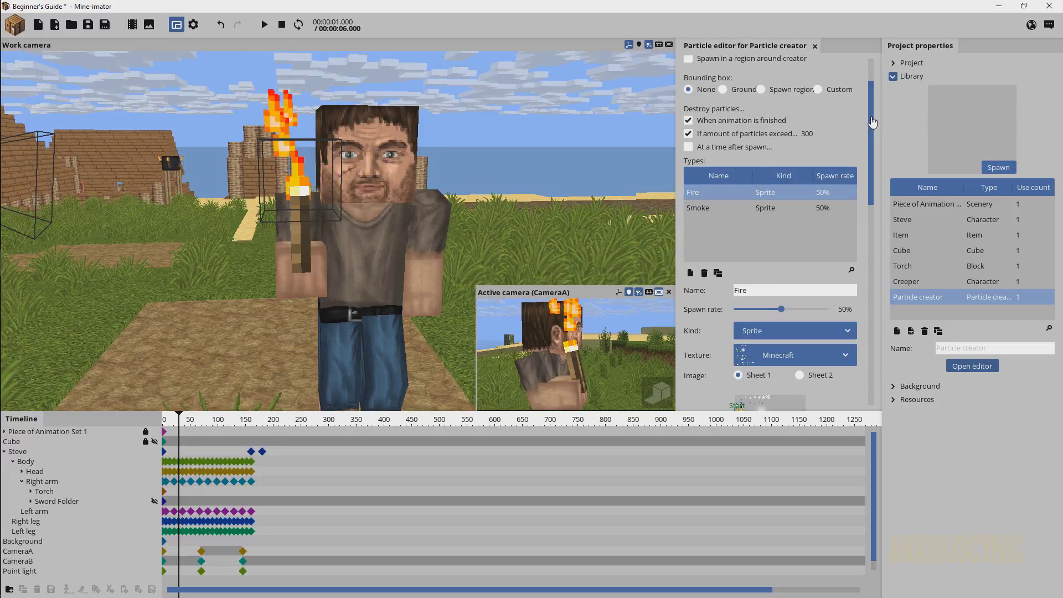
left_click(711, 211)
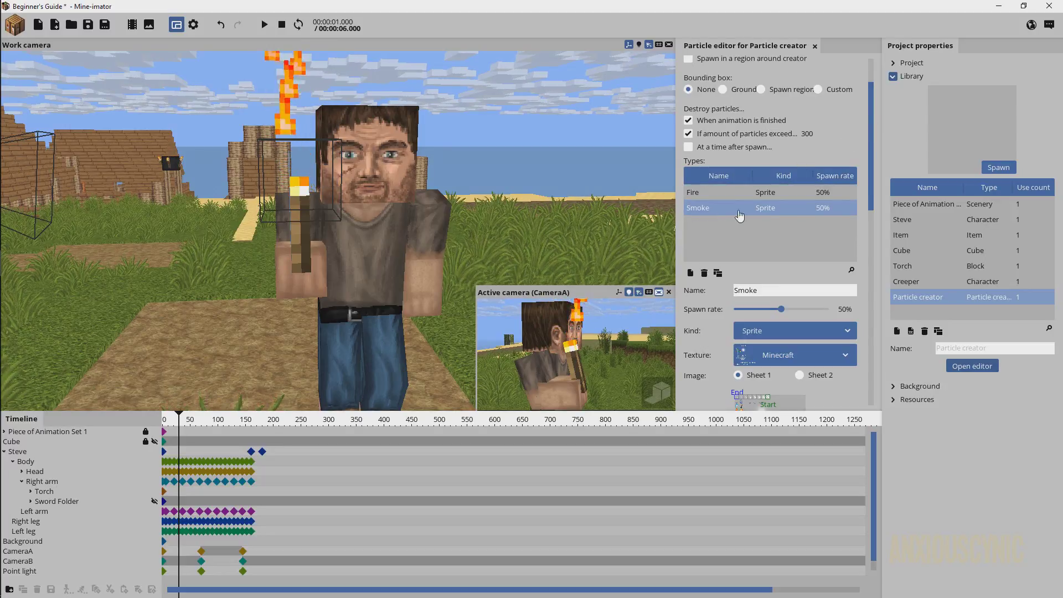
left_click(720, 194)
- Set the upper limit of the Smoke particle's random scale to 0.75 and check the result around the torch
left_click(716, 209)
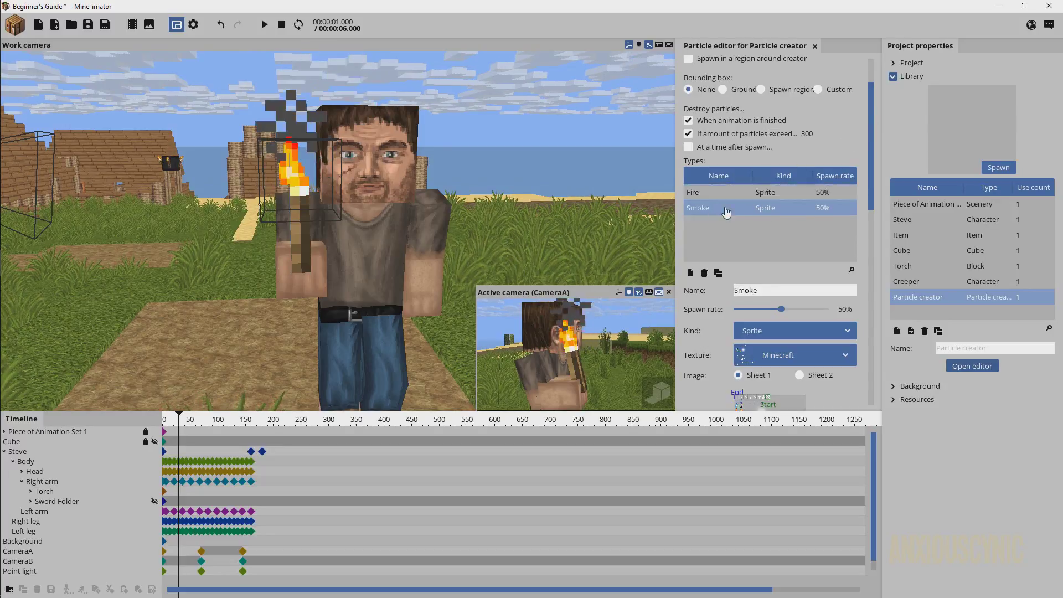
left_click_drag(873, 117, 890, 312)
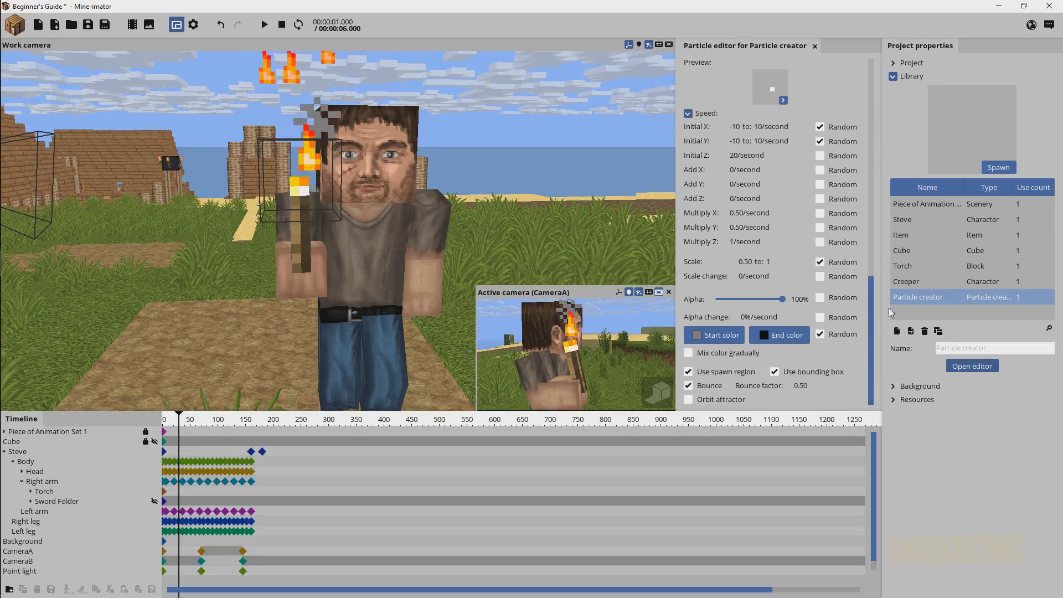
left_click(769, 262)
key("BackSpace")
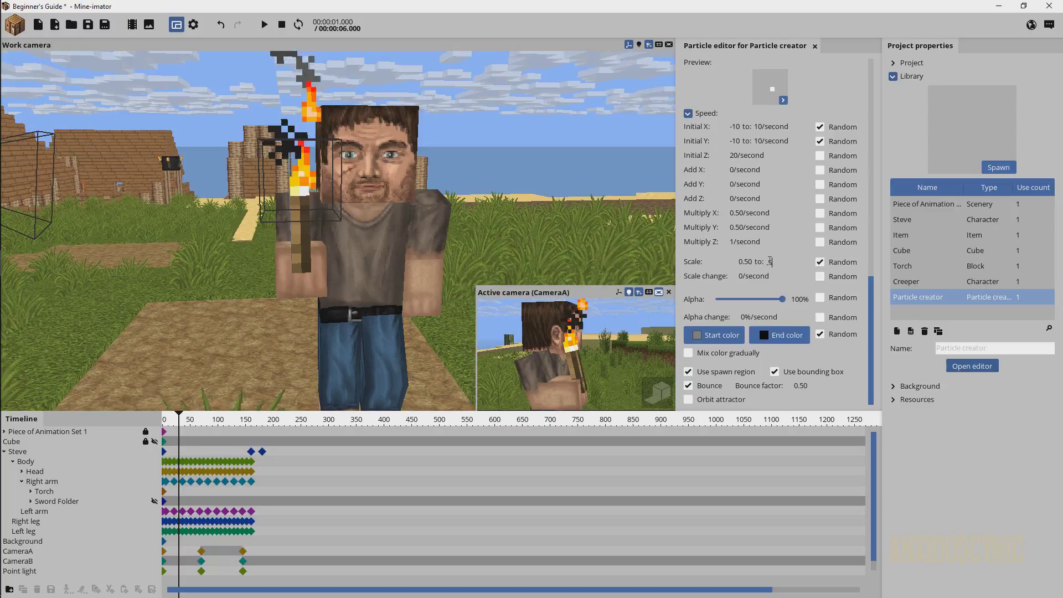
key("Return")
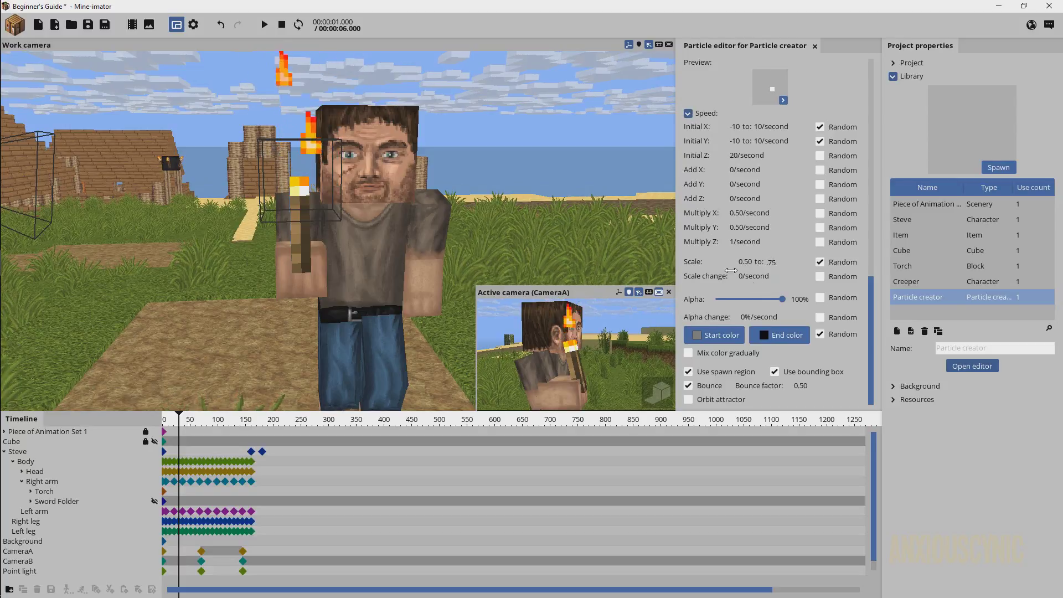
left_click(706, 261)
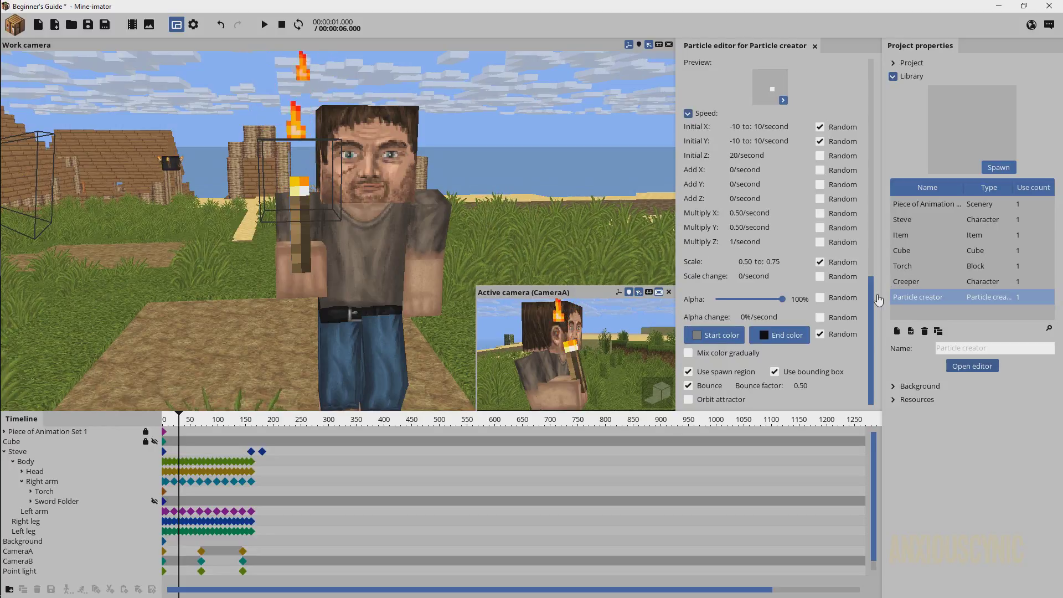
left_click_drag(871, 285, 870, 59)
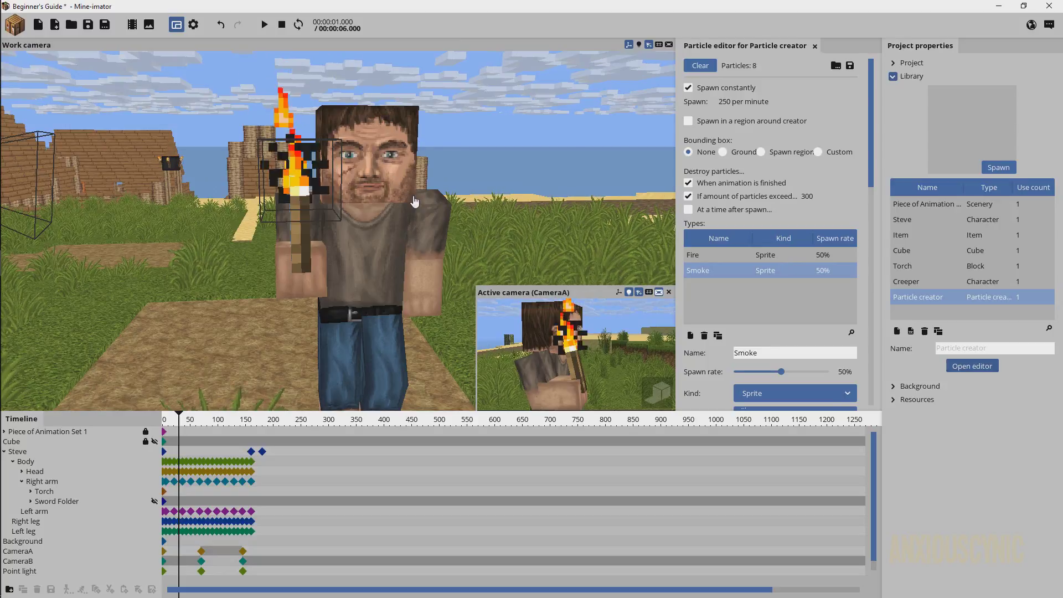
middle_click_drag(418, 206, 439, 225)
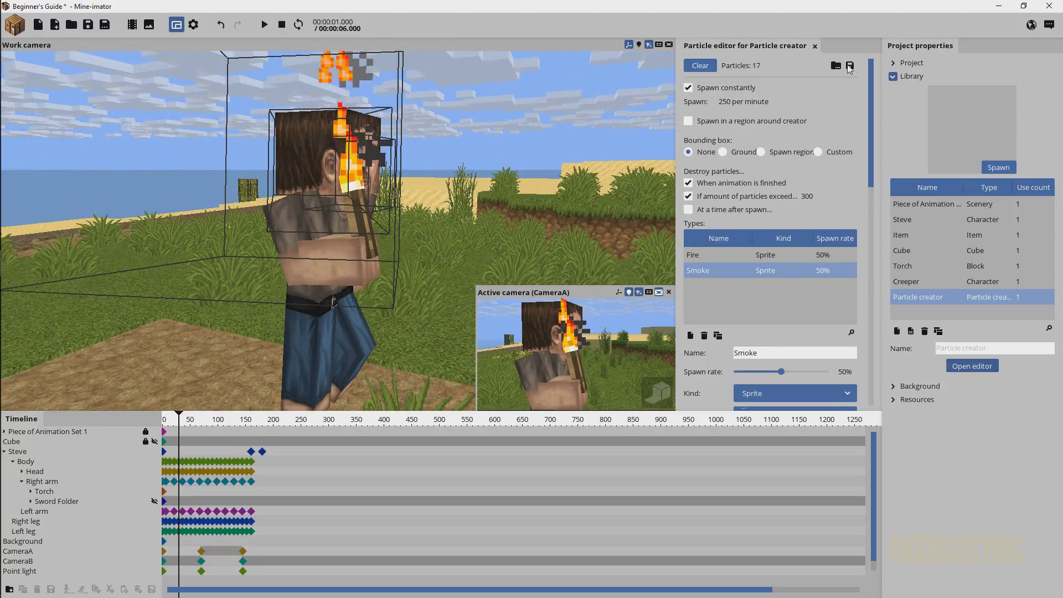
- Change the background's time of day to night at frame 30
left_click(909, 77)
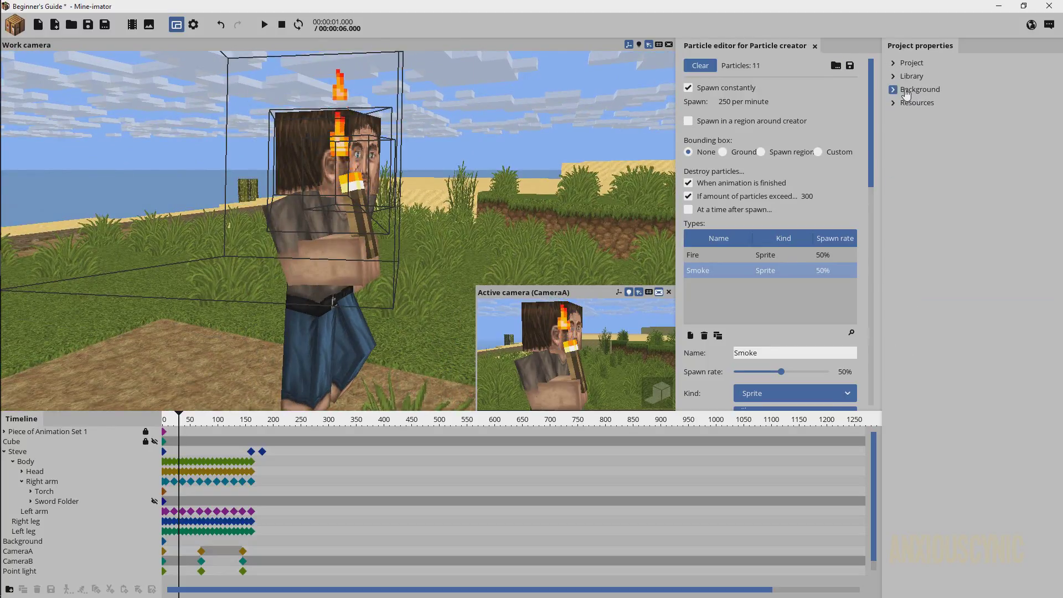
left_click(904, 90)
left_click_drag(945, 207, 940, 292)
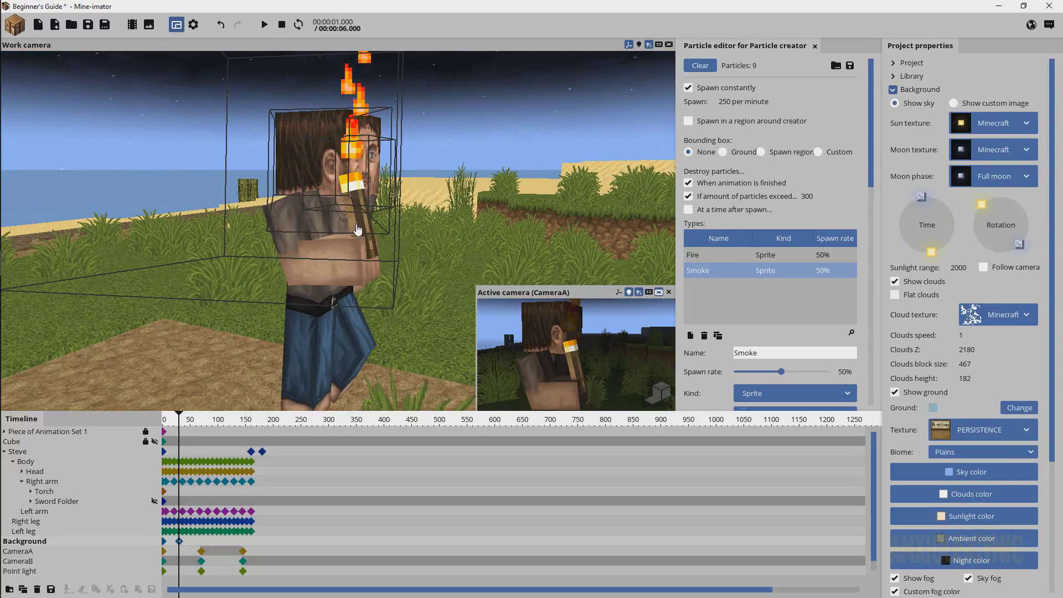
- Select the torch in Steve's hand and switch the active camera view to rendered mode
left_click(358, 229)
left_click_drag(468, 176, 577, 244)
left_click(597, 251)
left_click(521, 246)
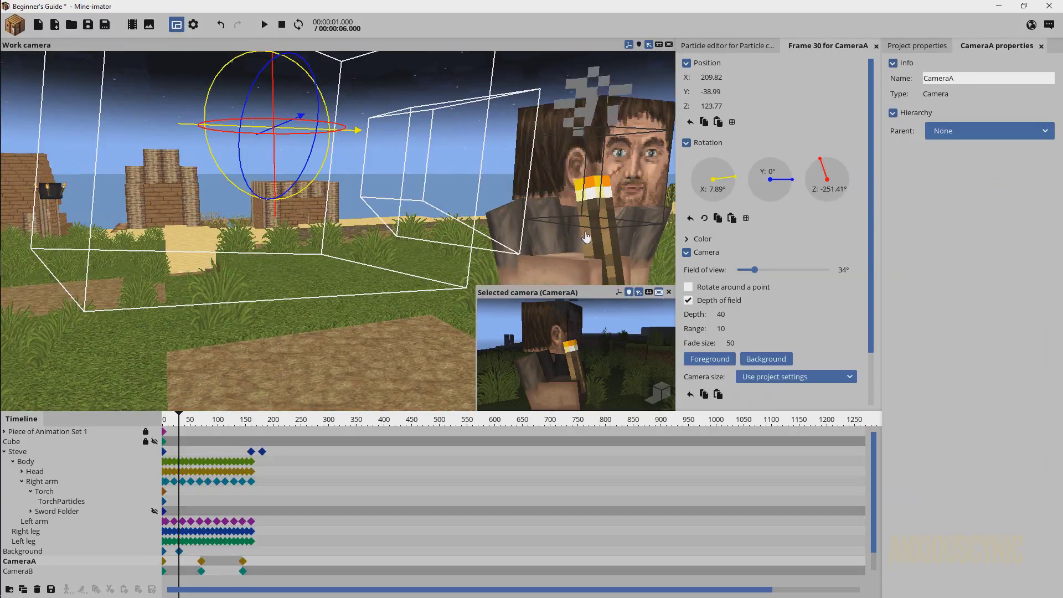
right_click_drag(551, 241, 609, 255)
left_click_drag(551, 241, 451, 211)
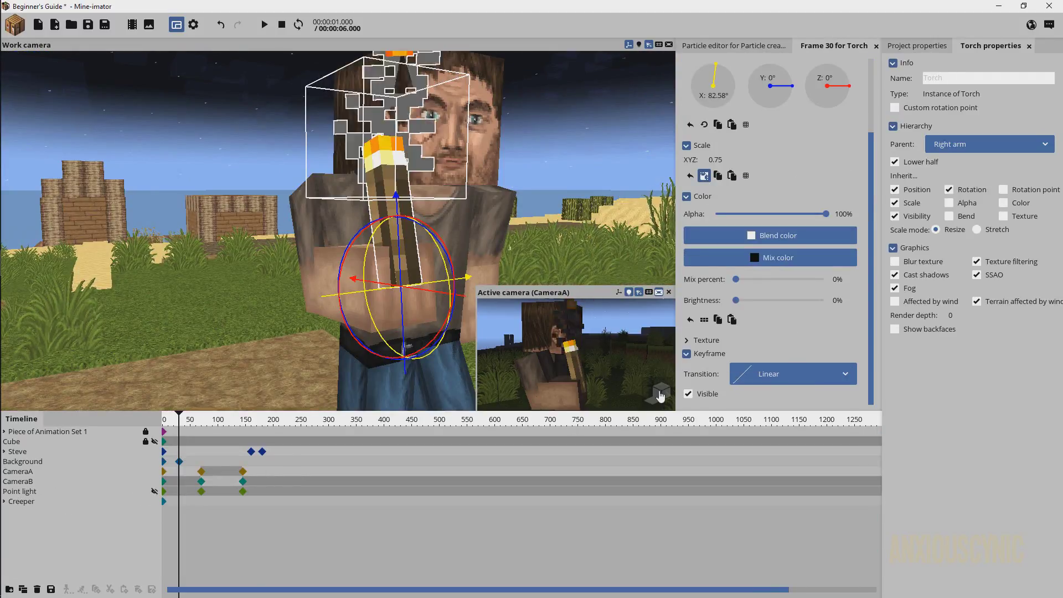
left_click(661, 393)
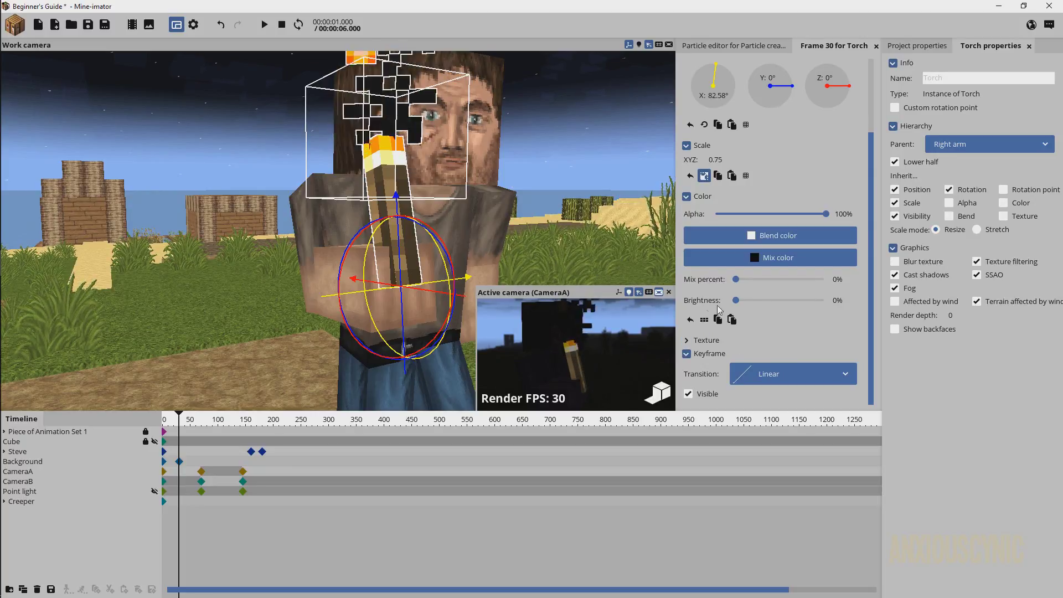
- Try the torch's brightness at 100% and return it to 0%
left_click_drag(741, 305, 878, 312)
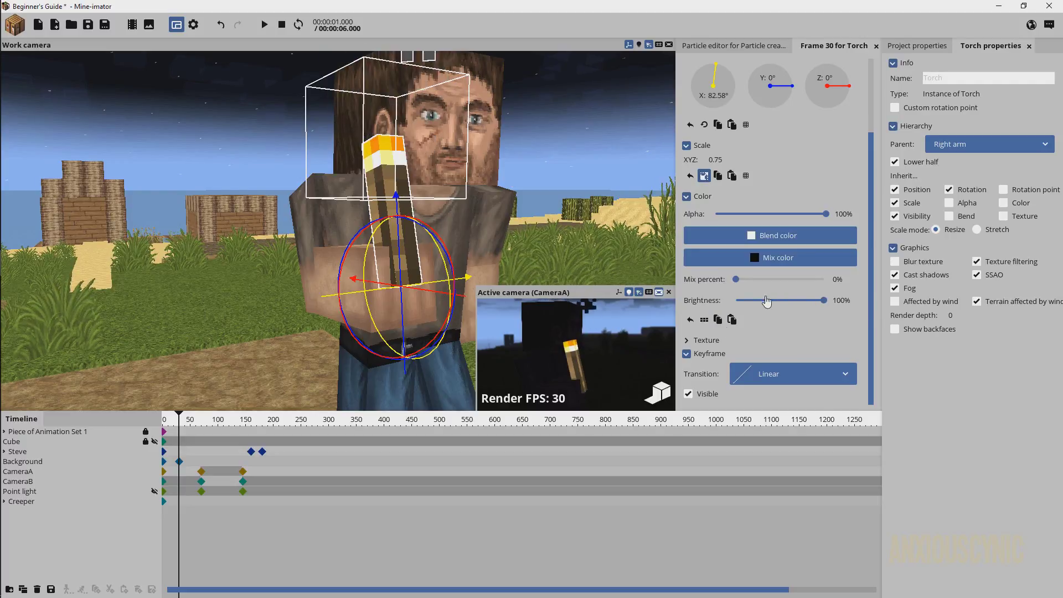
right_click(767, 301)
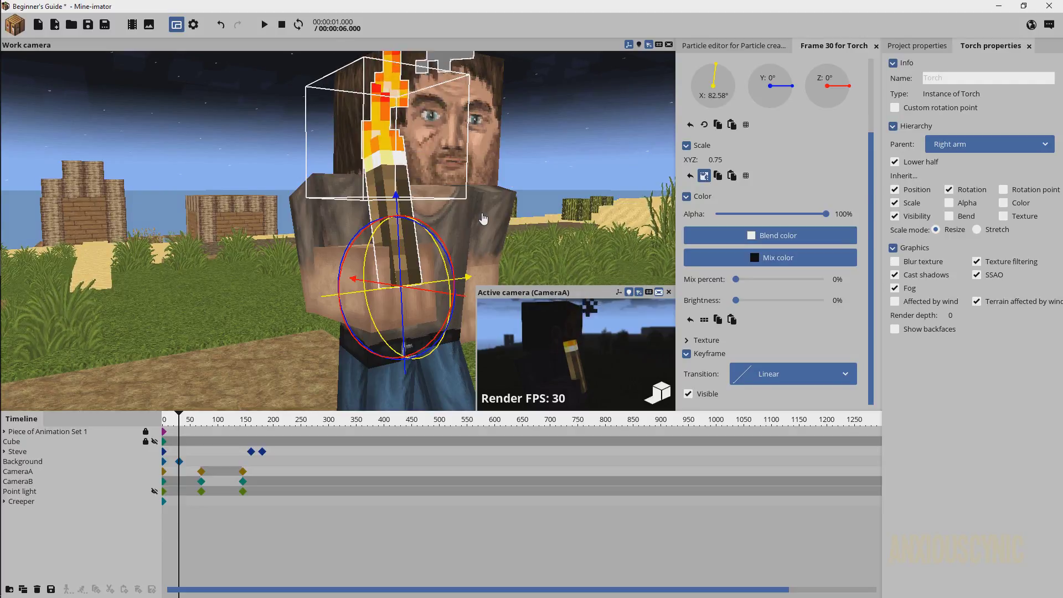
left_click_drag(750, 300, 865, 310)
left_click_drag(783, 307, 739, 300)
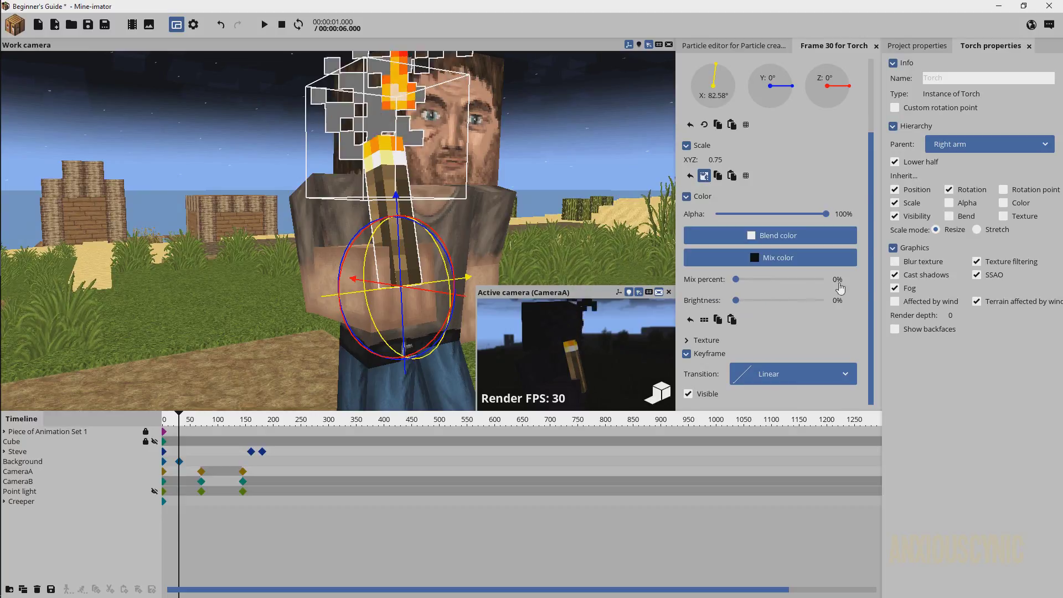
- Create a particle creator from the Grass explosion preset
scroll(854, 279, "up", 5)
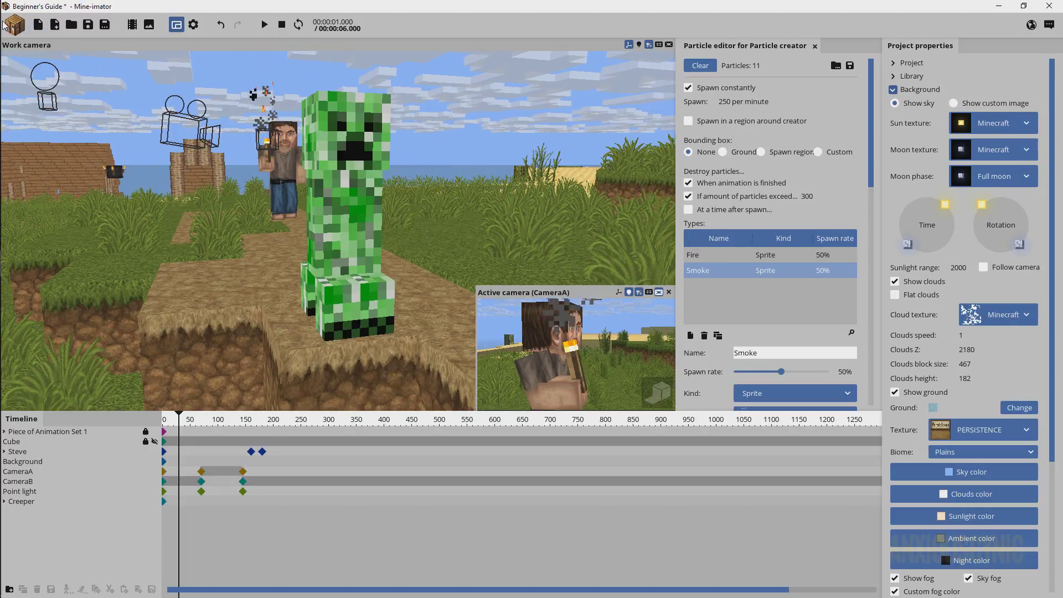
left_click(21, 27)
left_click(71, 103)
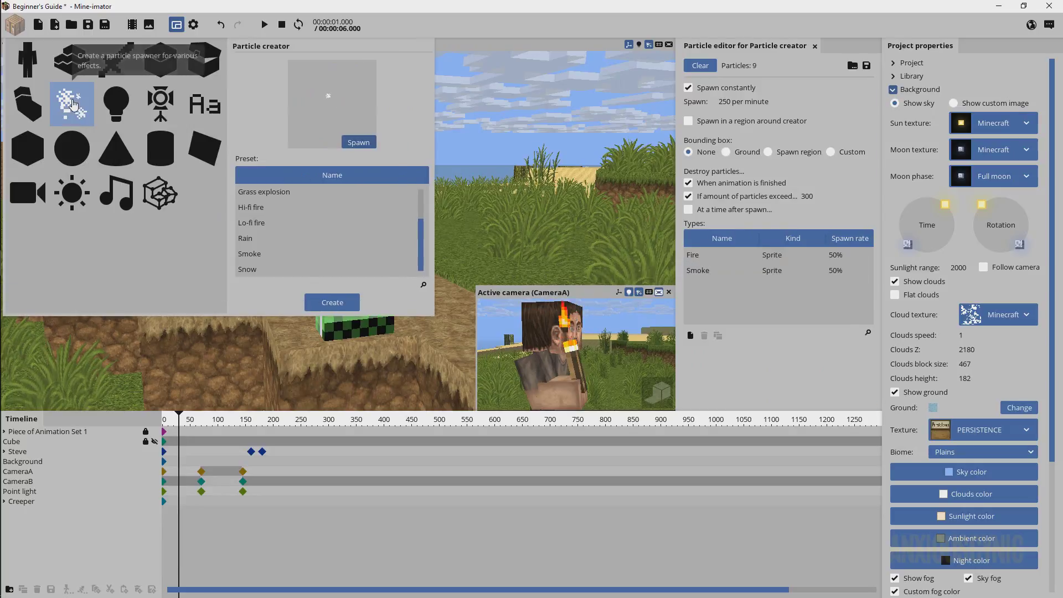
left_click(268, 193)
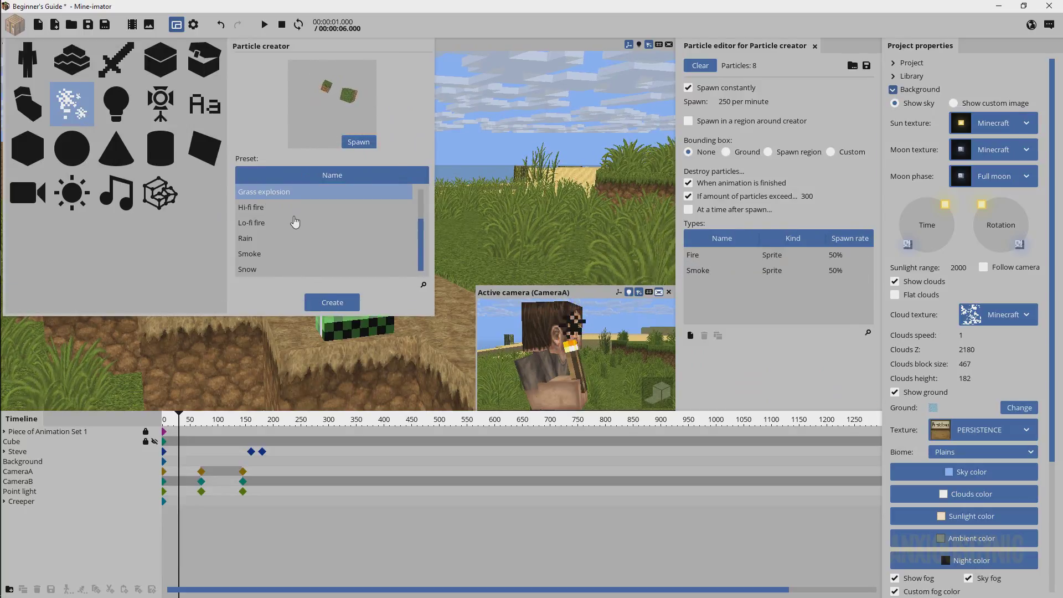
scroll(294, 222, "up", 1)
left_click(262, 212)
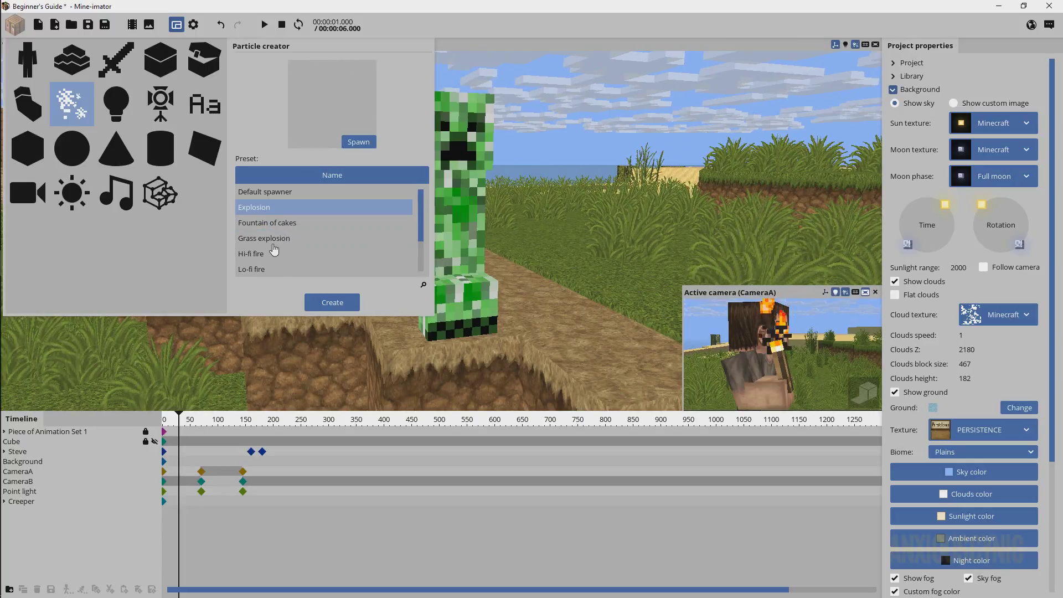
left_click(272, 239)
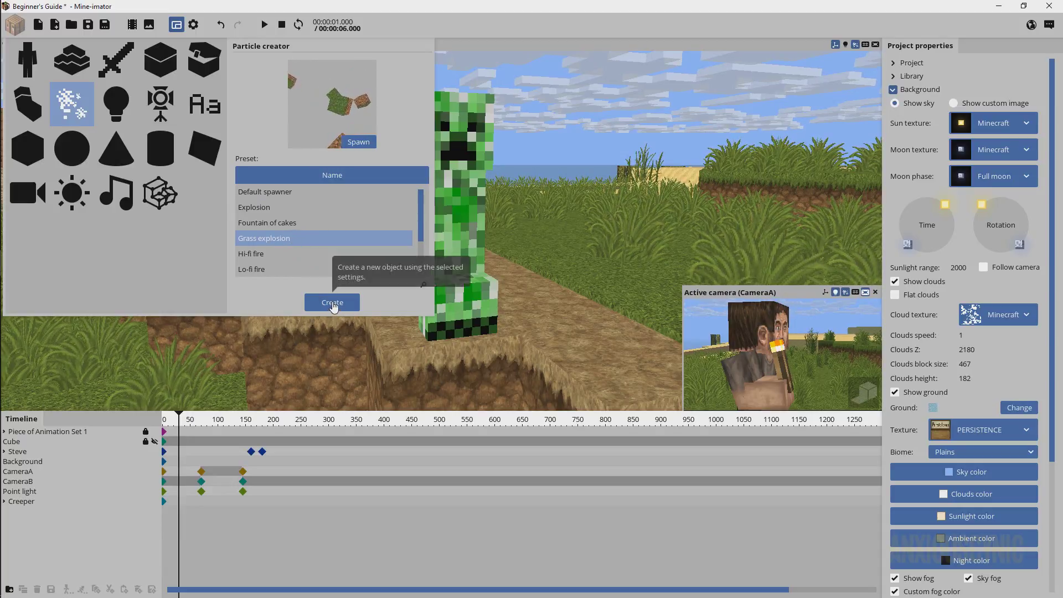
left_click(333, 306)
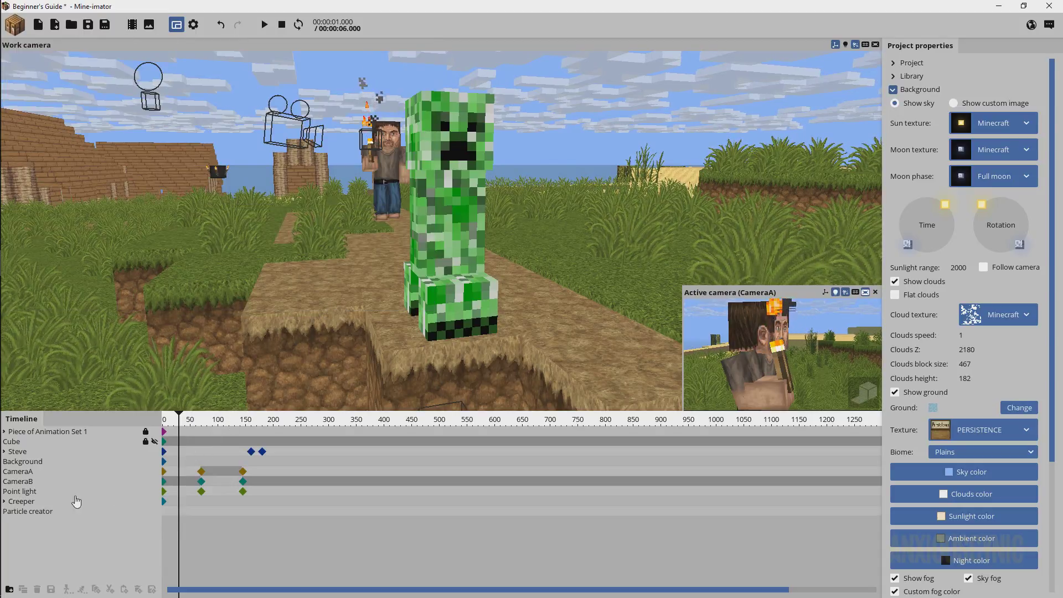
- Select the new particle creator and raise it to Z 108.95 at the middle of the creeper
left_click(33, 511)
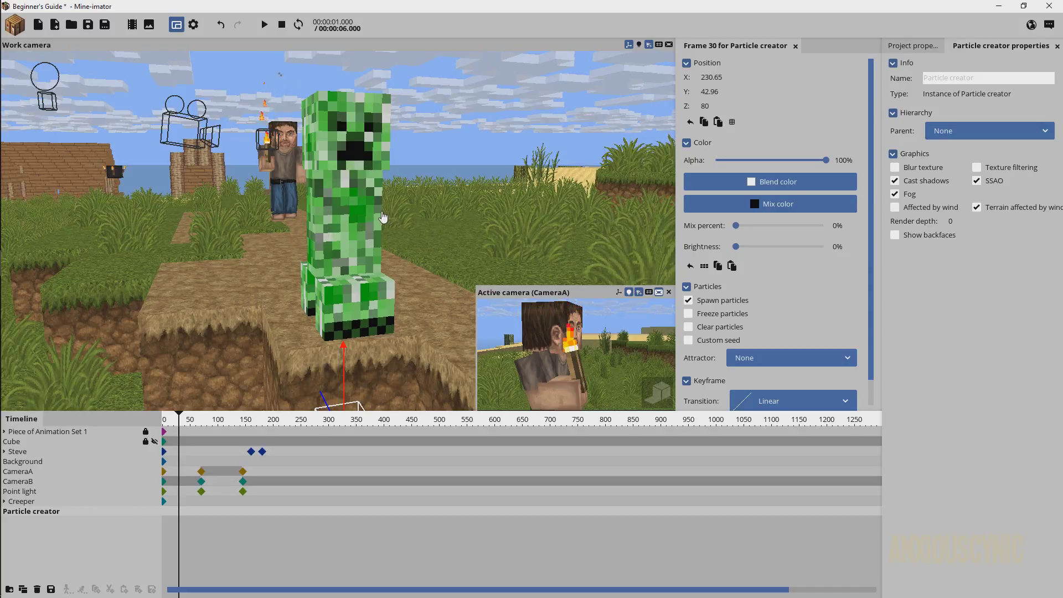
right_click_drag(388, 280, 413, 338)
left_click_drag(313, 282, 314, 97)
left_click_drag(424, 195, 526, 233)
left_click_drag(314, 91, 232, 97)
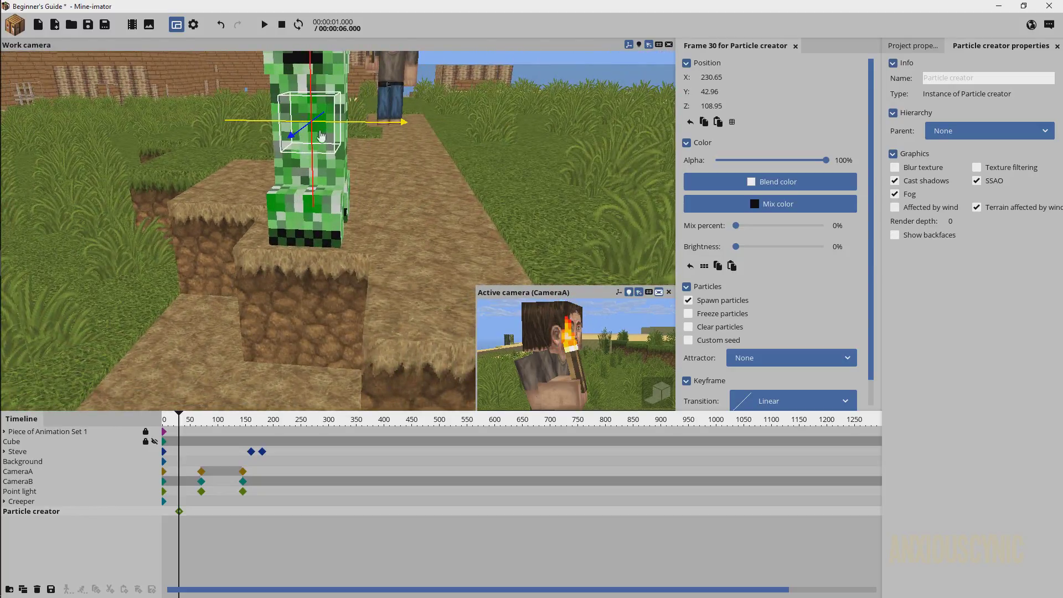
right_click_drag(363, 211, 324, 127)
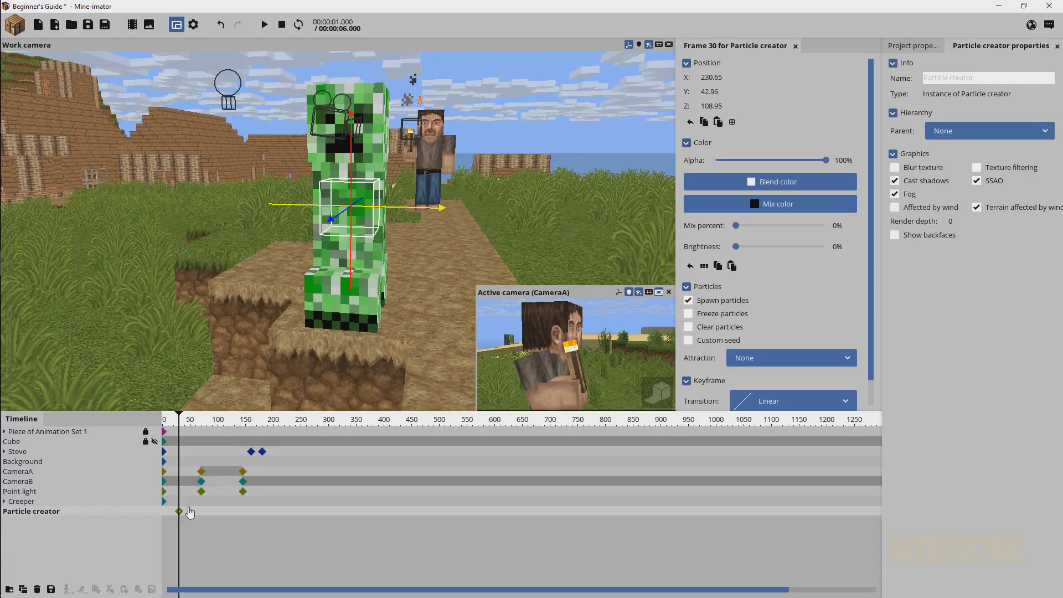
- Move the explosion particle creator's keyframe from frame 30 to frame 160
left_click(179, 511)
scroll(292, 527, "up", 5, "ctrl")
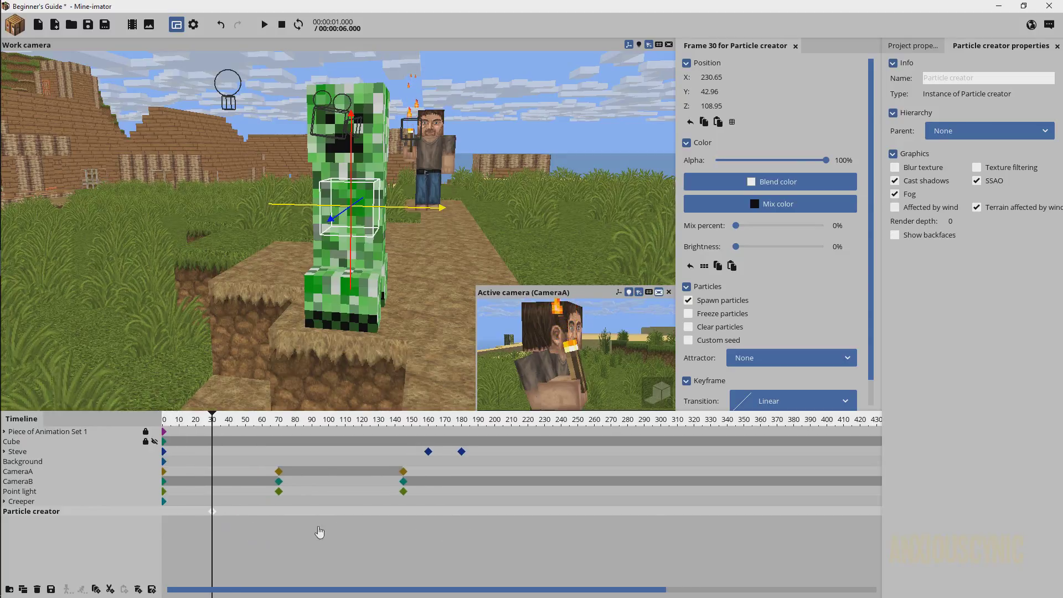
left_click_drag(208, 511, 423, 508)
- Play the animation from frame 135 to preview the explosion, and inspect the grass blocks on the ground
left_click_drag(424, 421, 382, 421)
key("space")
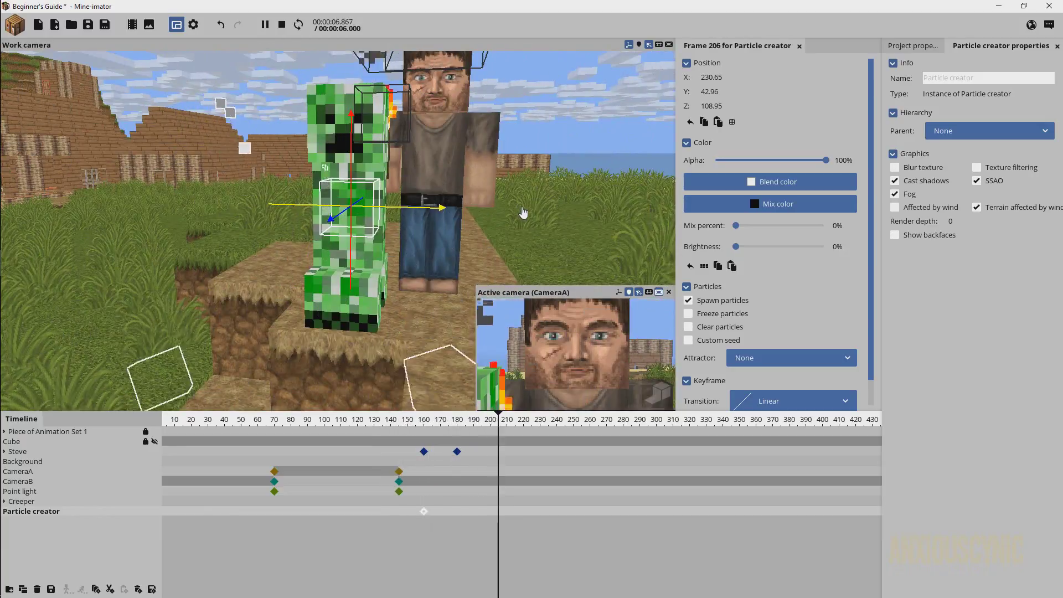
key("space")
scroll(531, 199, "down", 3)
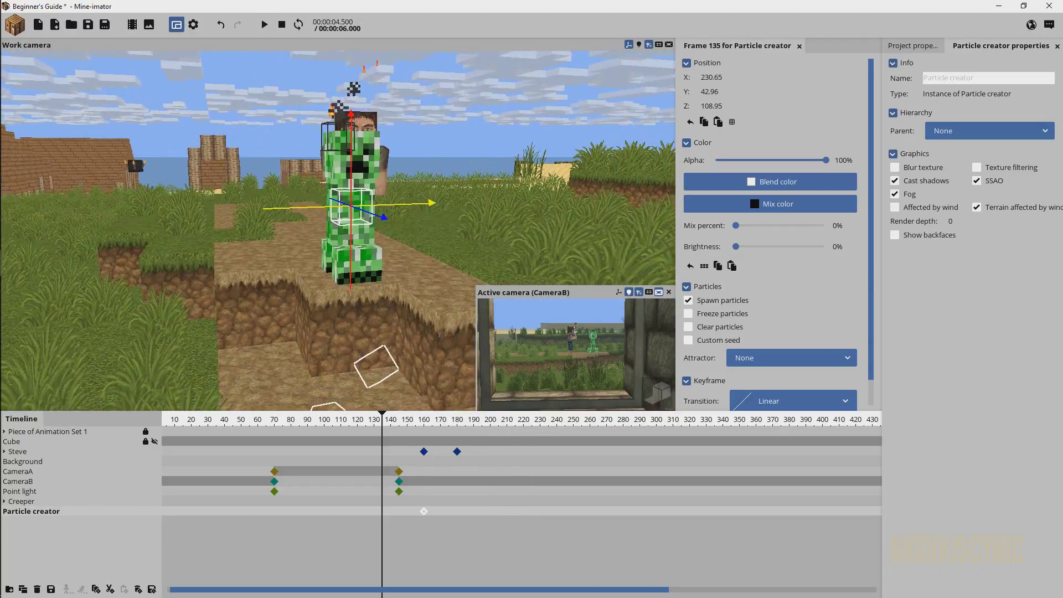
right_click_drag(446, 205, 446, 251)
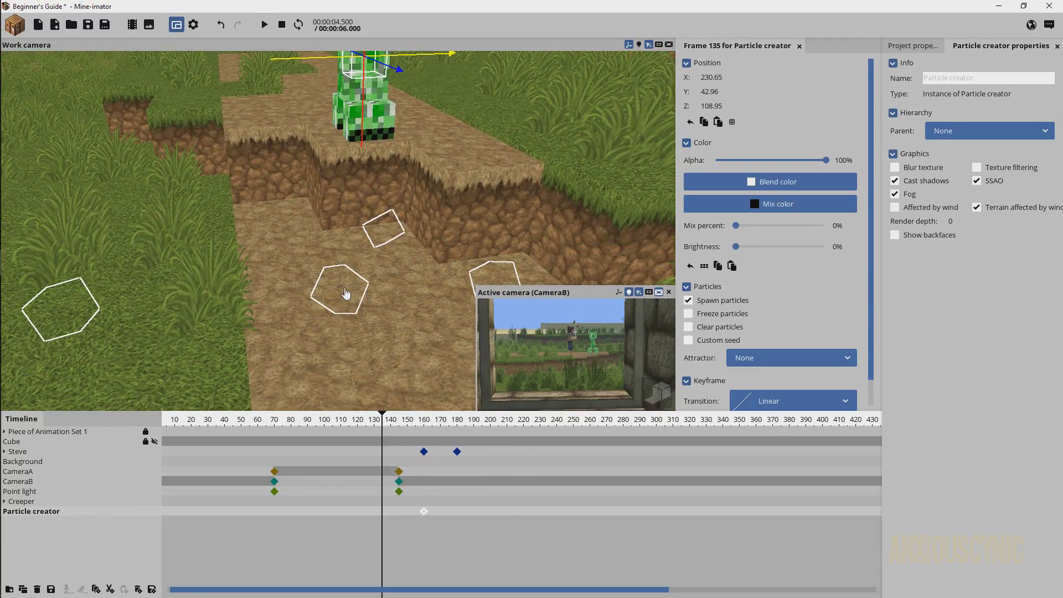
- Select the explosion particle creator in the project library and open its particle editor
left_click(913, 45)
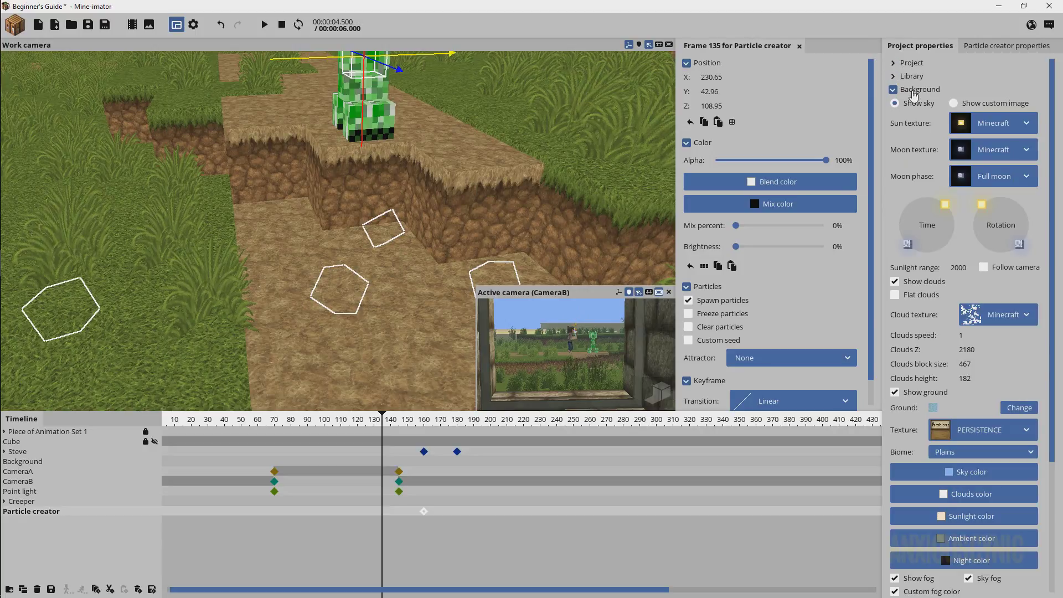
left_click(917, 89)
left_click(911, 76)
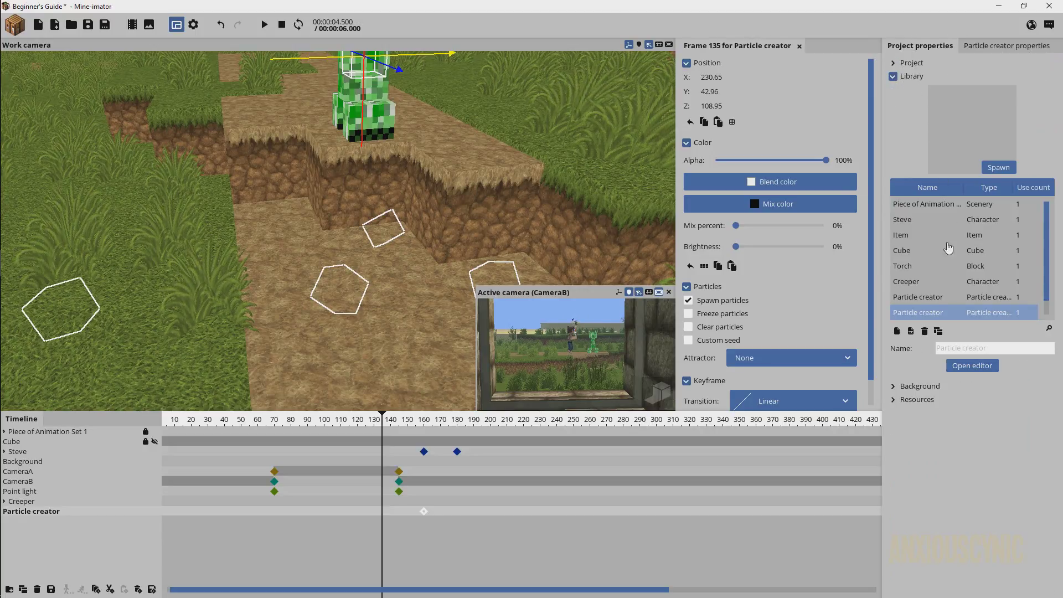
left_click(923, 296)
left_click(940, 314)
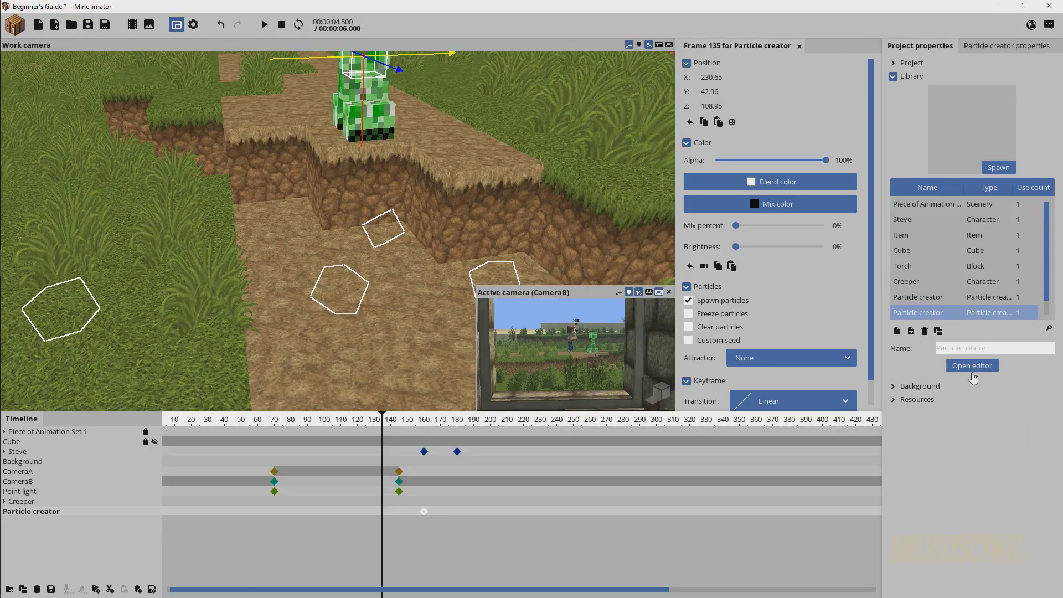
left_click(973, 367)
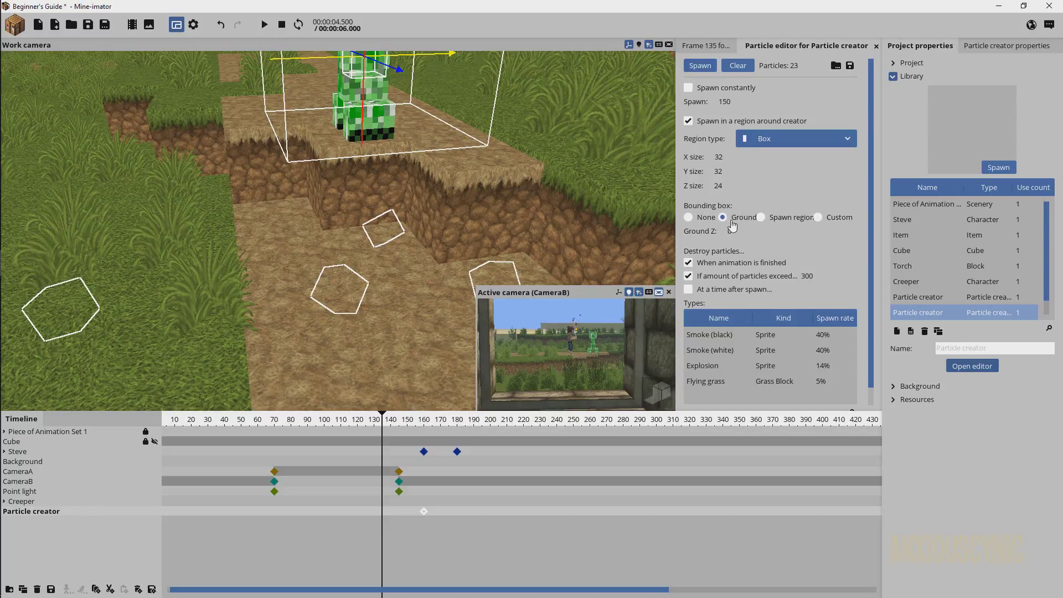
- Try the explosion's bounding box as None, return it to Ground, and check where the grass blocks rest
left_click(700, 220)
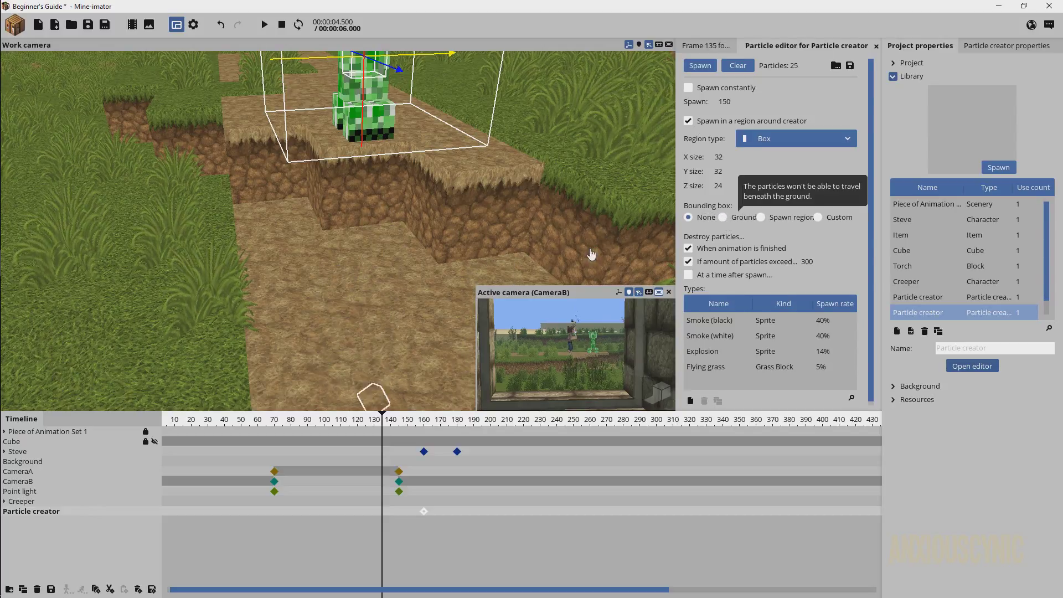
left_click(723, 218)
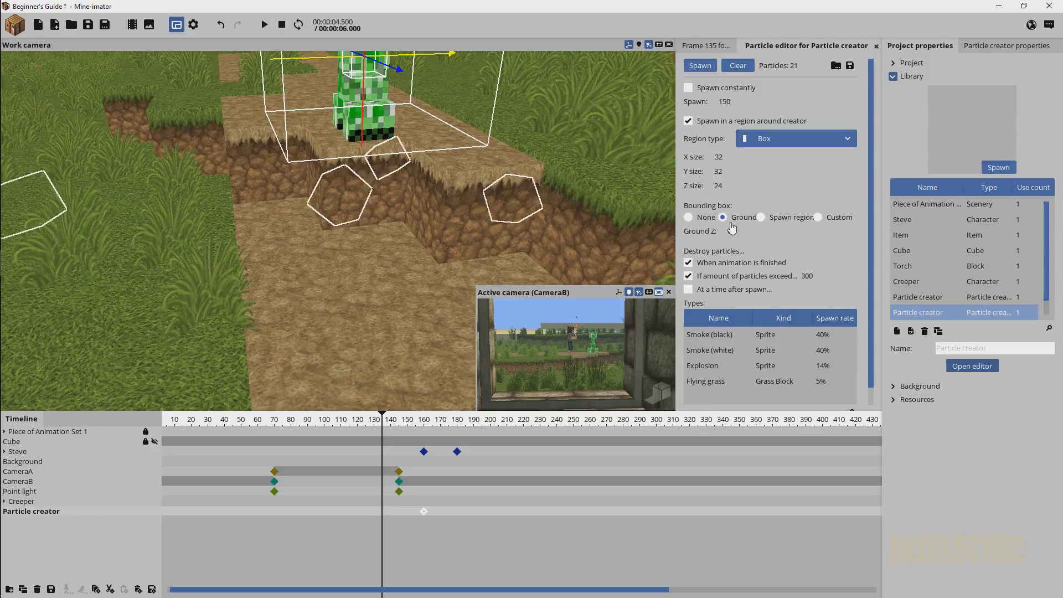
left_click_drag(370, 253, 369, 166)
mouse_move(419, 267)
right_mouse_down()
mouse_move(419, 182)
mouse_move(419, 355)
mouse_move(419, 268)
right_mouse_up()
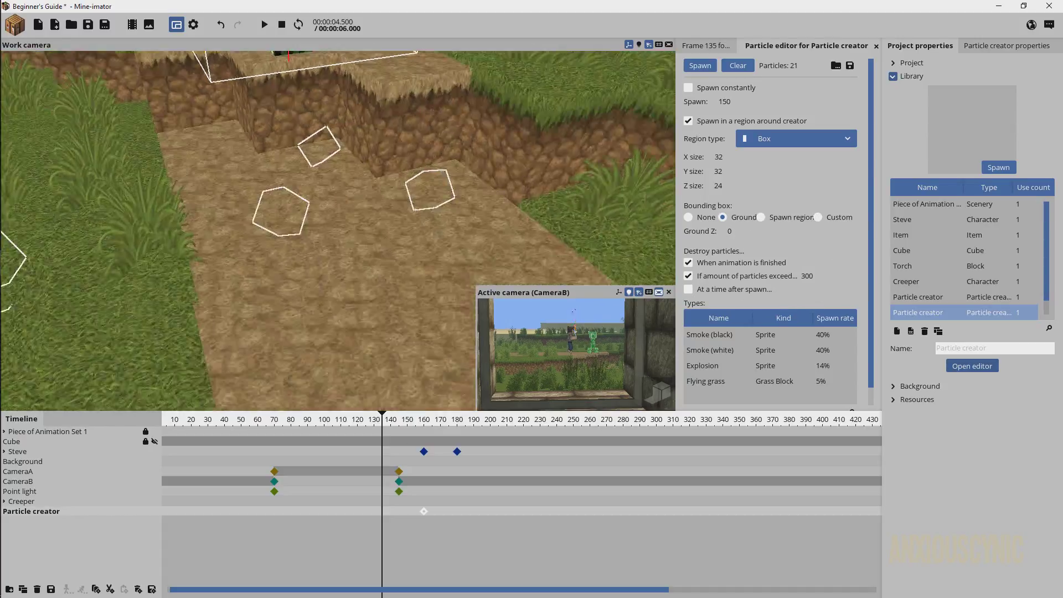
scroll(440, 178, "down", 2)
left_click_drag(440, 178, 475, 180)
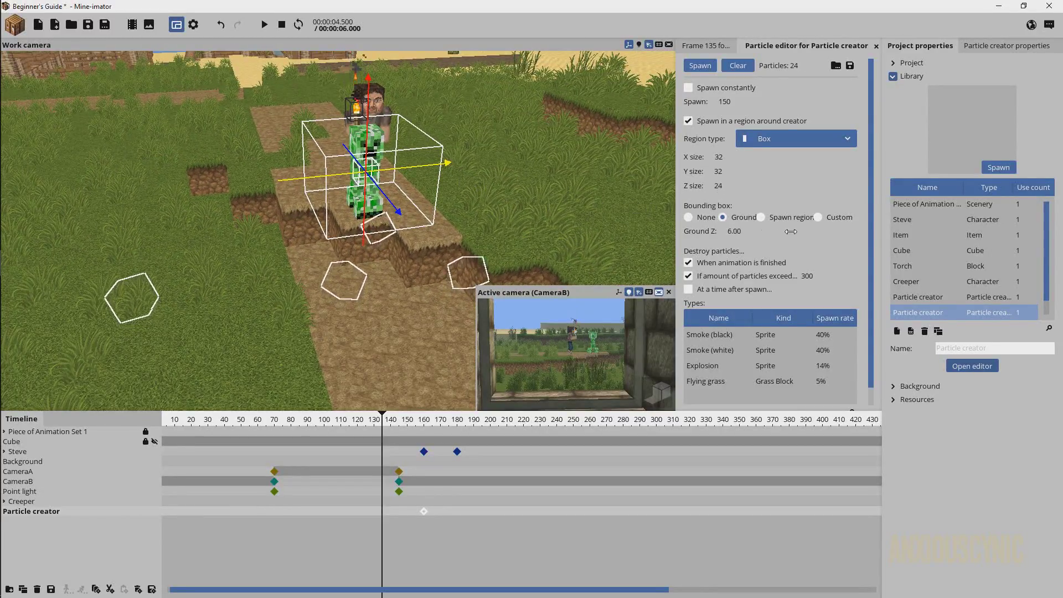
- Raise the Ground Z of the explosion's bounding box to 82.50 and compare it with the terrain
left_click_drag(736, 231, 841, 217)
left_click_drag(461, 180, 461, 61)
middle_click_drag(365, 178, 479, 203)
middle_click_drag(501, 253, 391, 235)
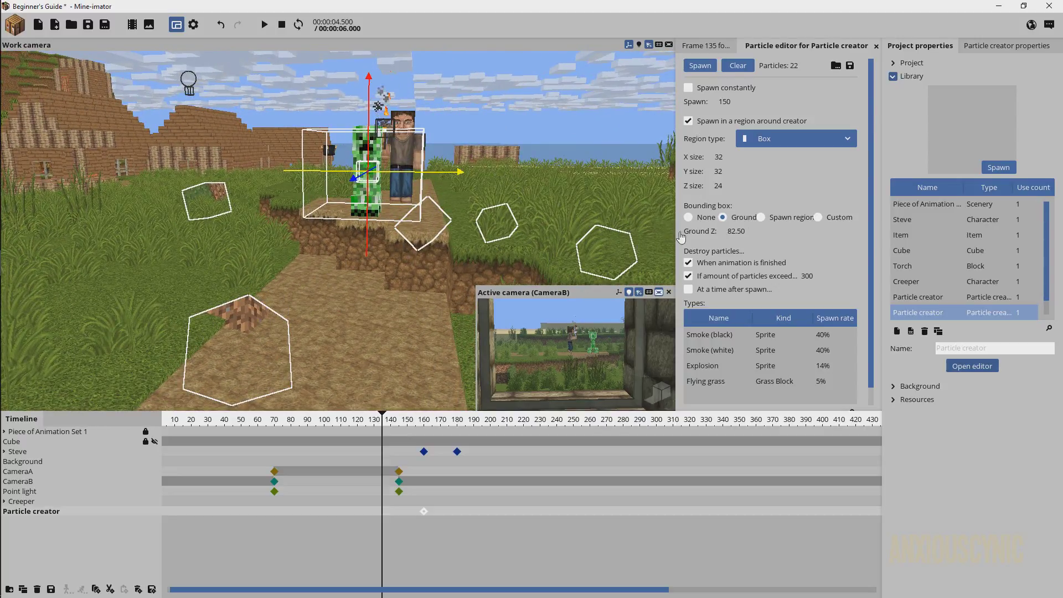
- Try a spawn region Z size of 49.90, undo it, and adjust the bounding box's Ground Z to 100.80
left_click_drag(719, 185, 760, 183)
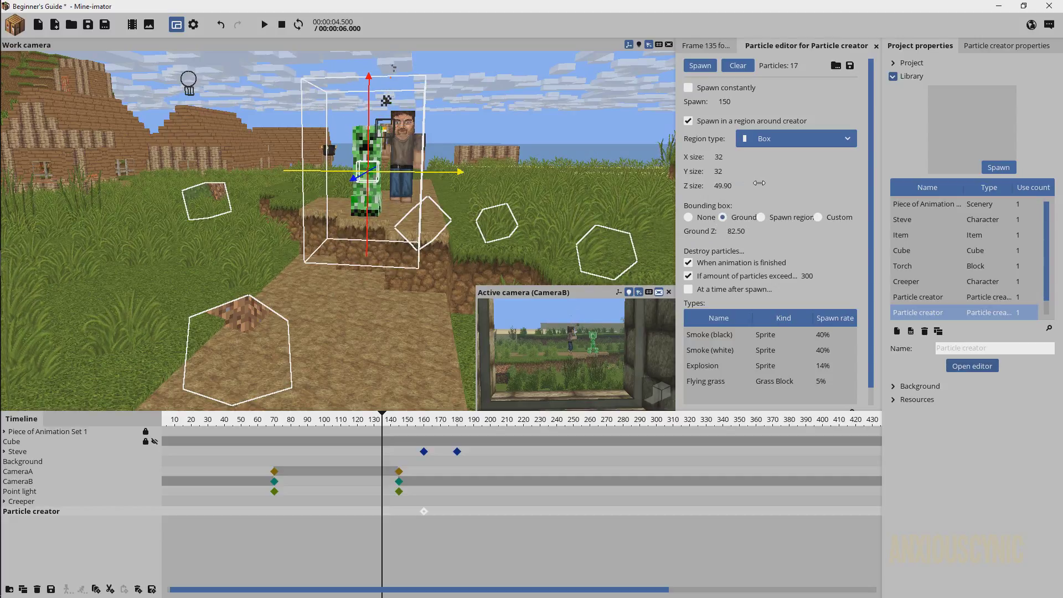
key("ctrl+z")
left_click_drag(736, 231, 875, 231)
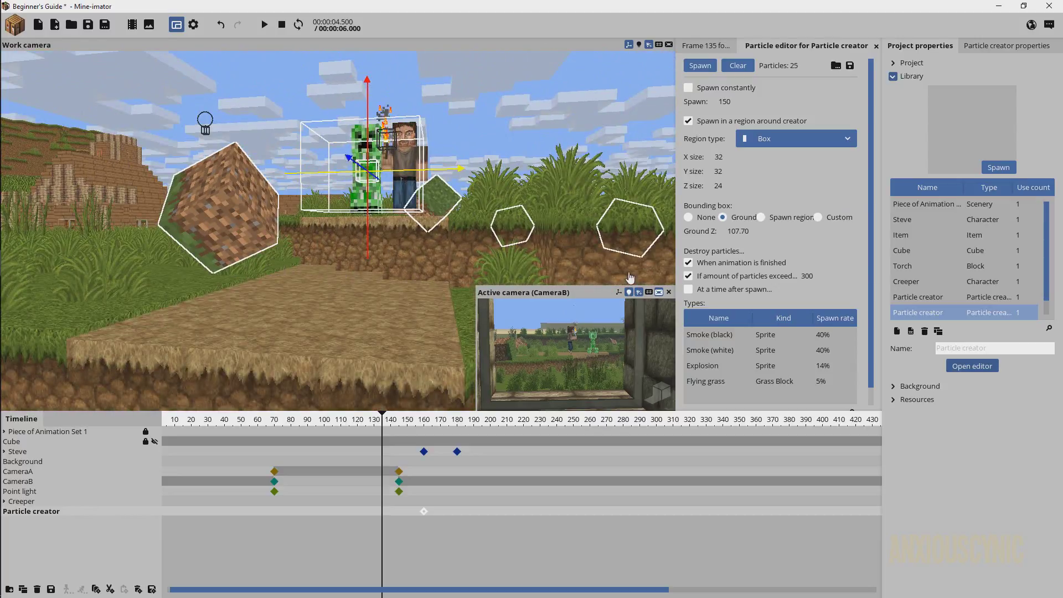
left_click_drag(738, 230, 704, 233)
left_click_drag(443, 227, 437, 189)
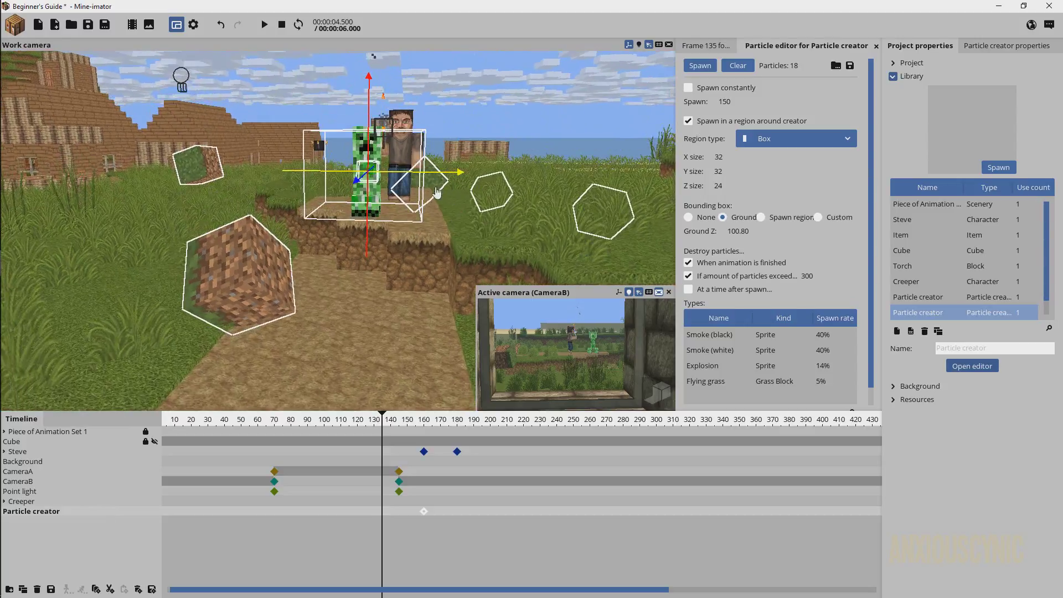
- Examine the grass blocks from the side and respawn the explosion at frame 115 to test the ground height
middle_click_drag(521, 158, 516, 163)
scroll(516, 163, "down", 3)
left_click_drag(516, 163, 431, 160)
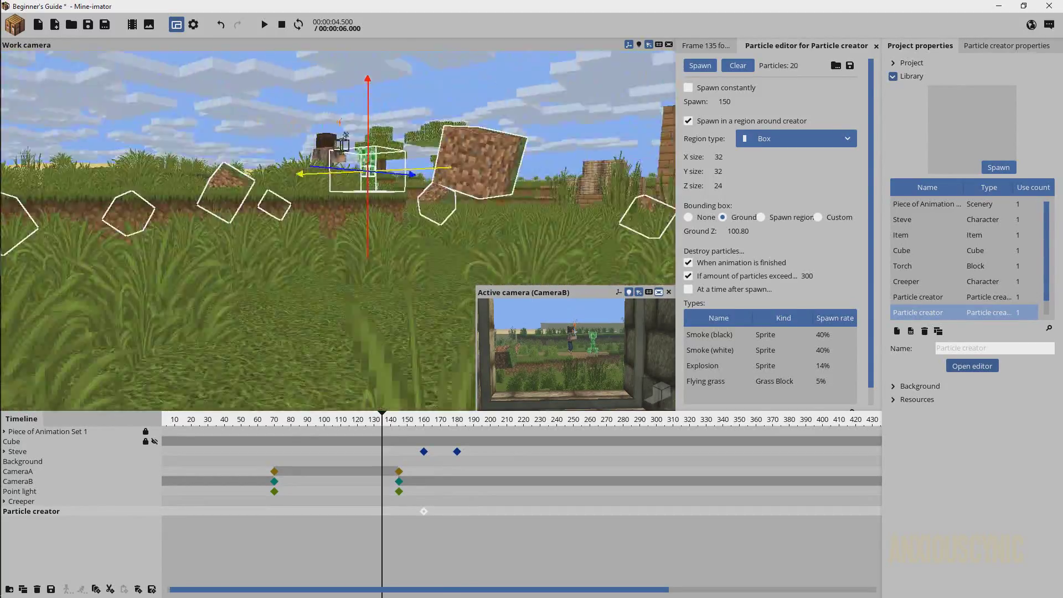
middle_click_drag(512, 168, 390, 348)
left_click_drag(370, 424, 350, 425)
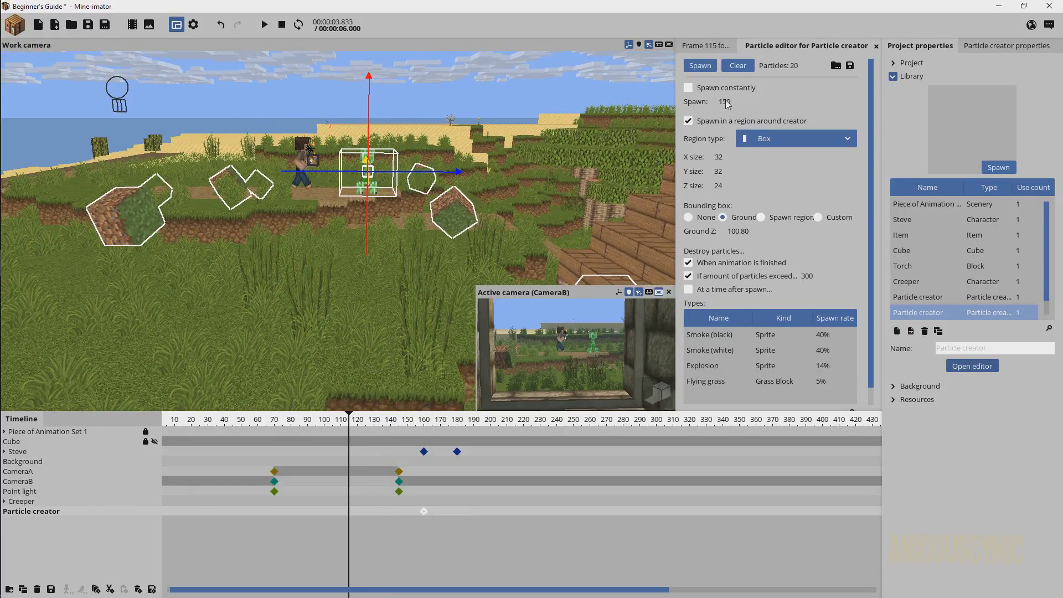
left_click(700, 66)
left_click(700, 66)
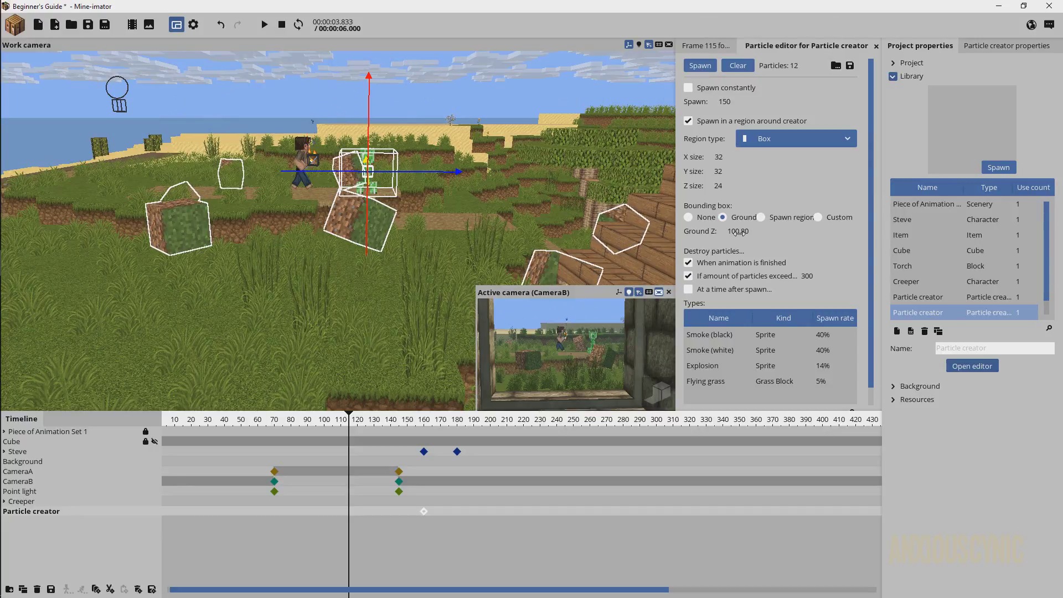
- Set the Ground Z of the explosion's bounding box to 84
left_click_drag(739, 232, 645, 235)
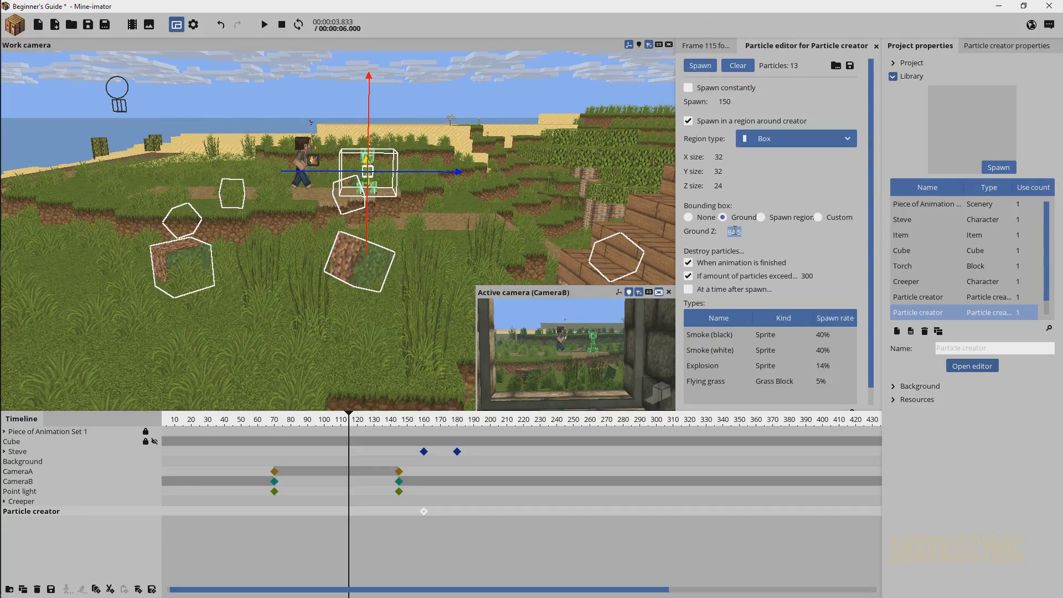
type("84")
key("Return")
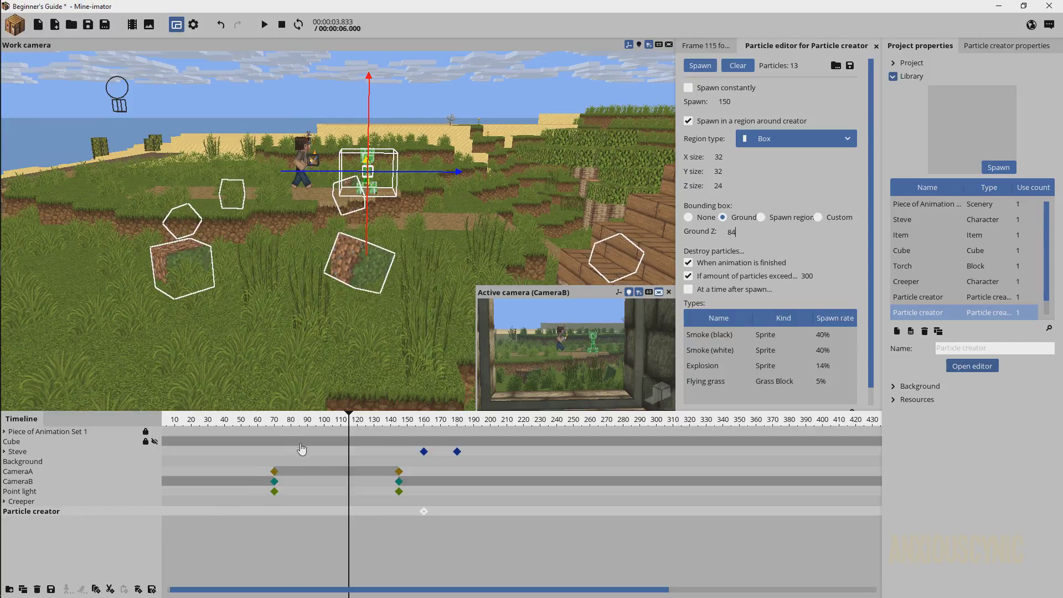
- Trigger the explosion at its frame 160 keyframe and go back to frame 13 to check for leftover particles
left_click(417, 526)
left_click(423, 512)
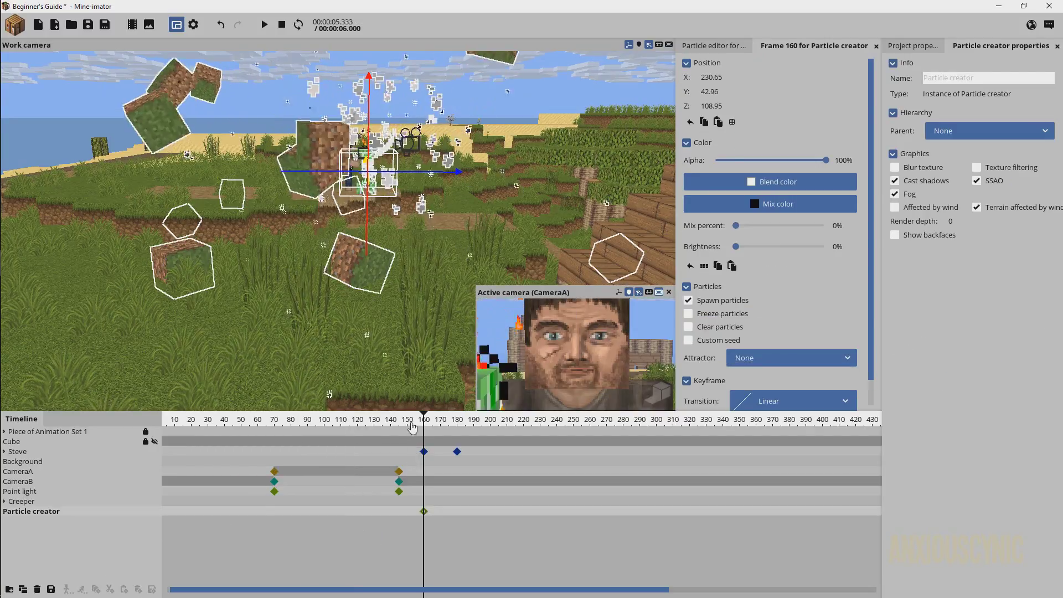
left_click_drag(423, 421, 264, 419)
left_click(179, 419)
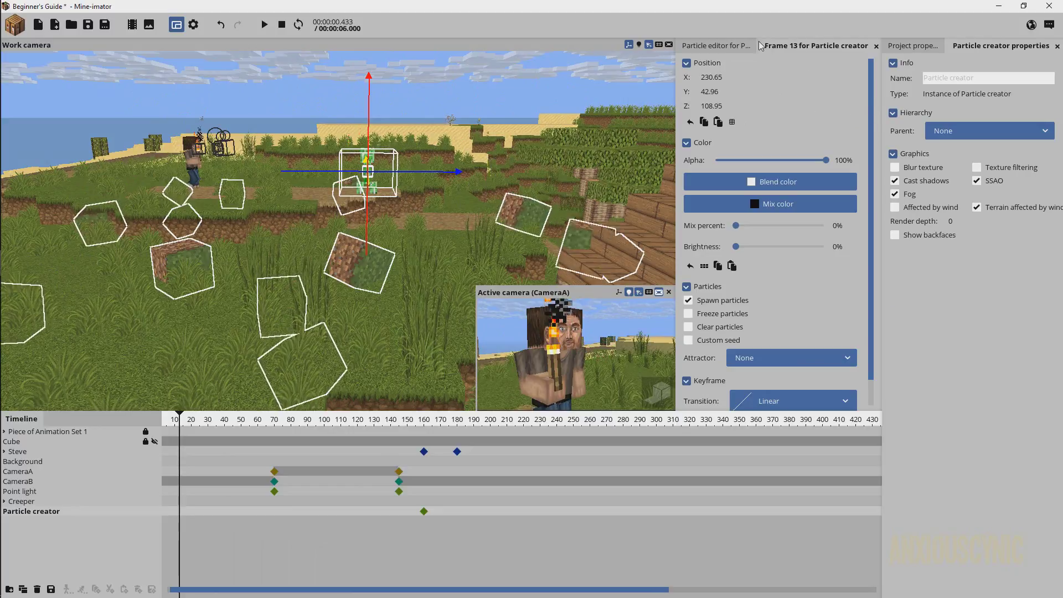
- Enable destroying the explosion's particles at a time after spawn, with a delay of 2 seconds
left_click(725, 48)
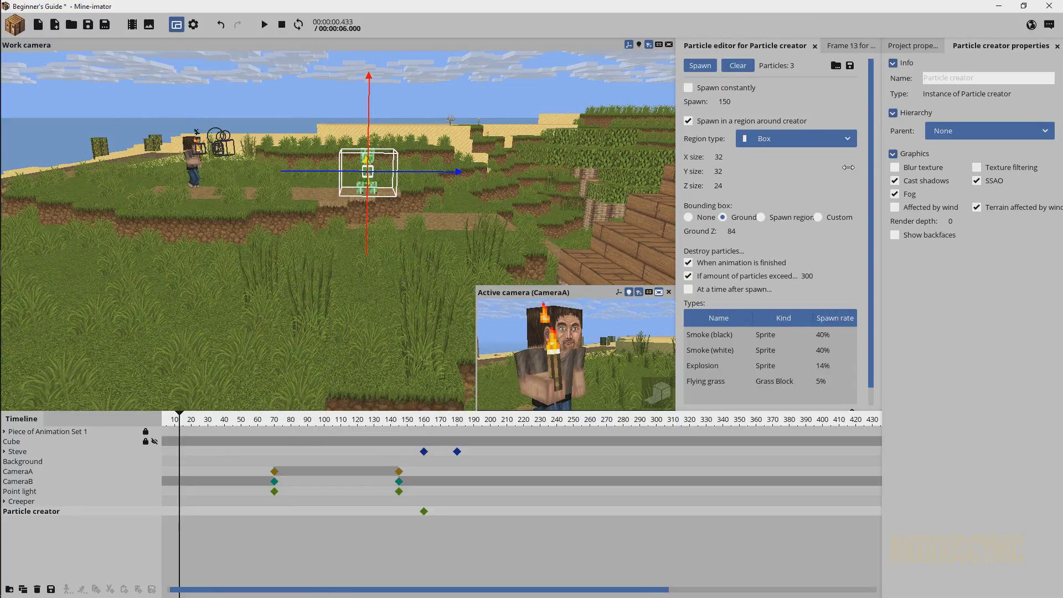
scroll(757, 275, "down", 1)
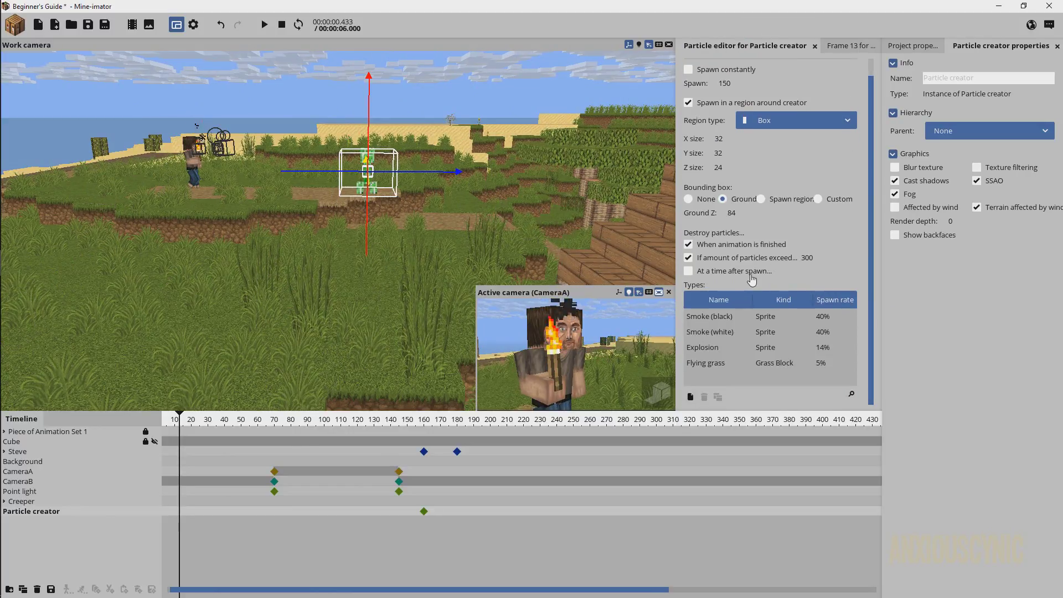
left_click(690, 272)
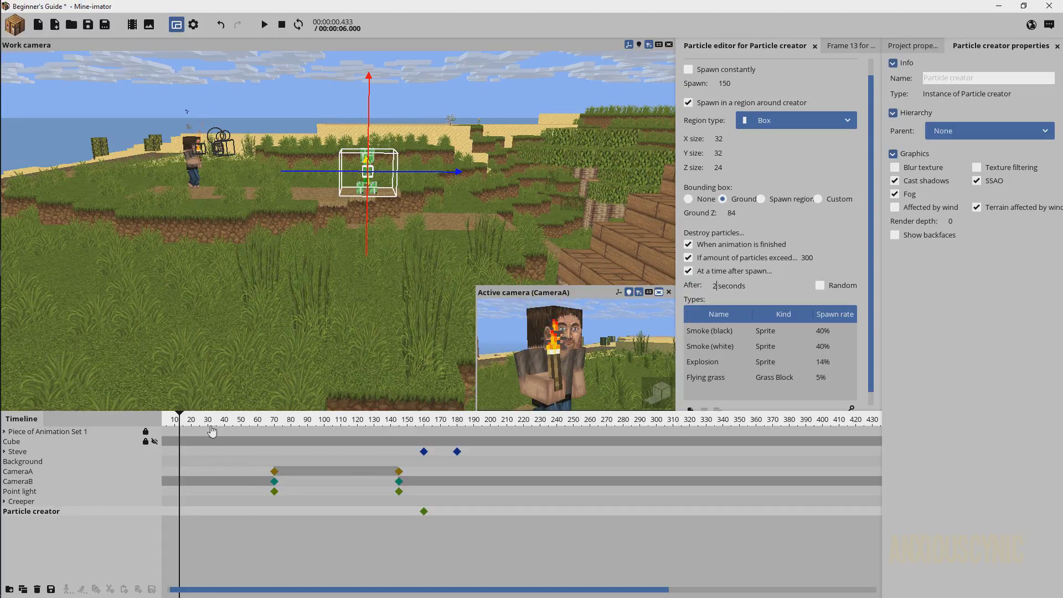
- Play the animation from frame 0 and scrub past the explosion to frame 184 to check how long its particles last
left_click_drag(194, 424, 137, 424)
key("space")
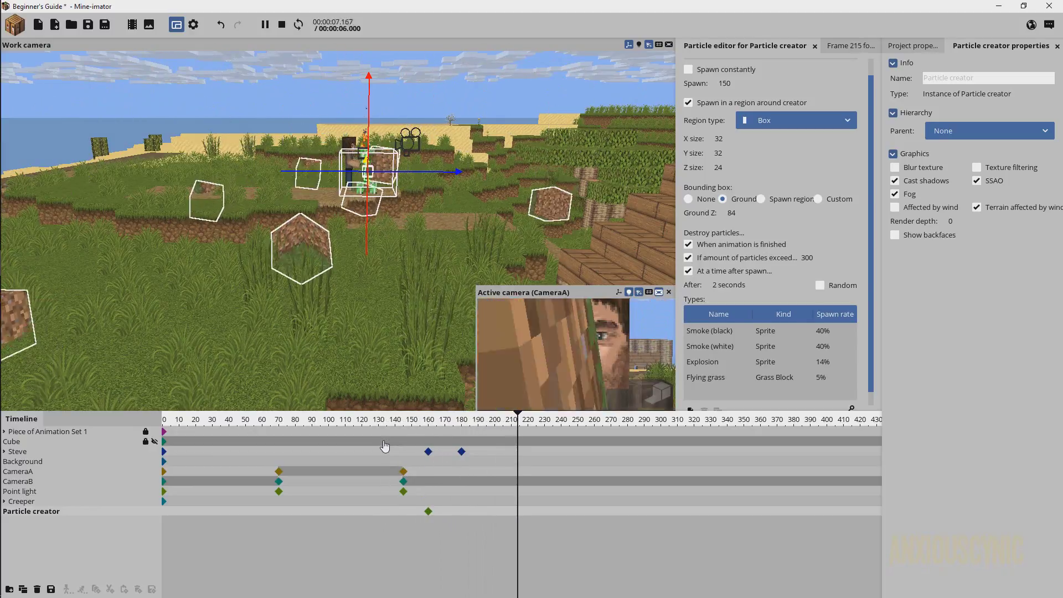
key("space")
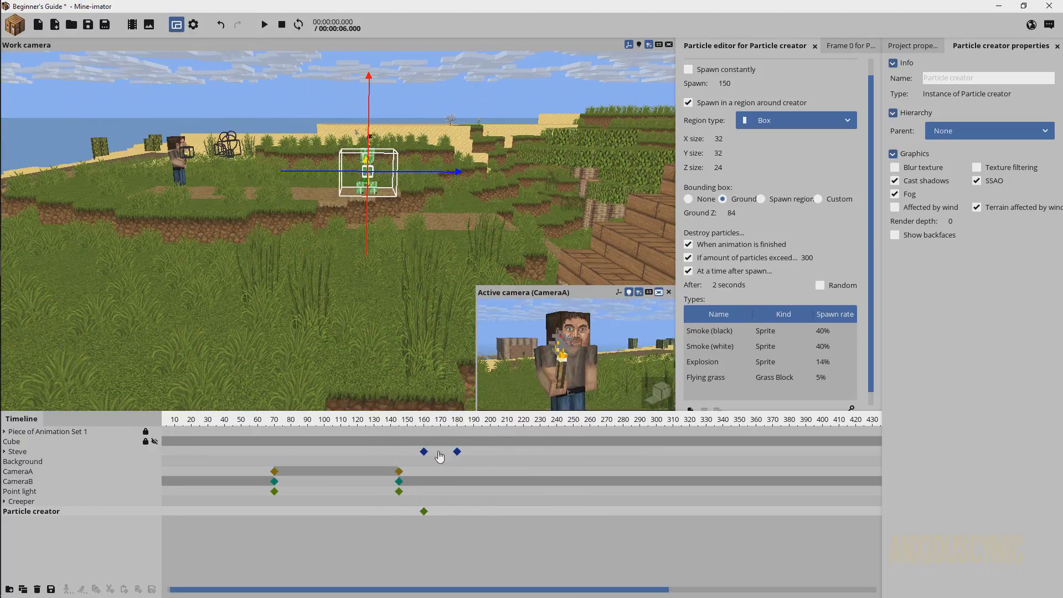
left_click_drag(424, 423, 463, 422)
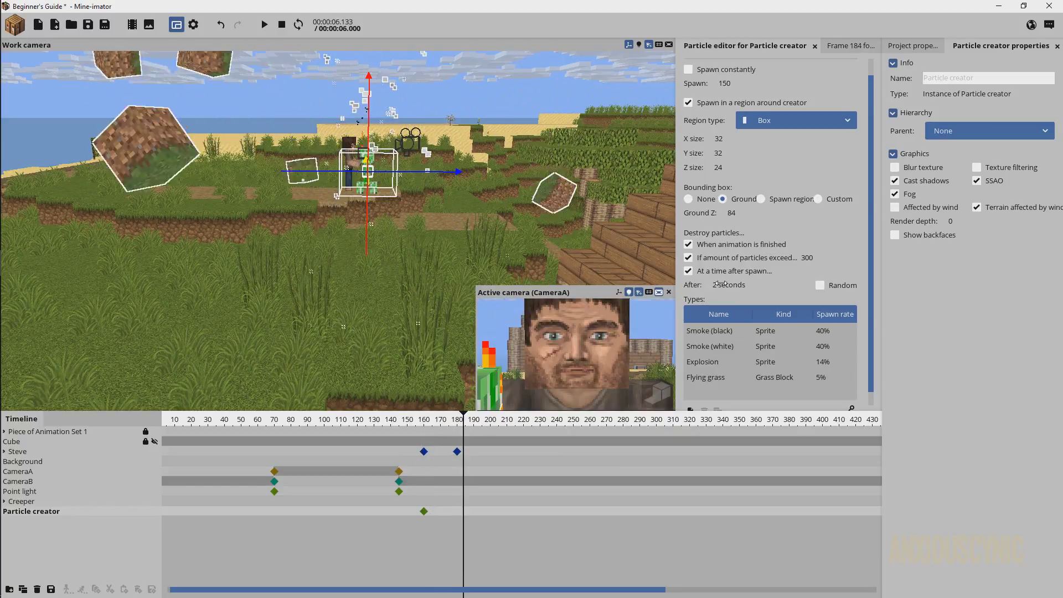
- Set the explosion particles' destroy delay to 10 seconds and replay the explosion
left_click(722, 283)
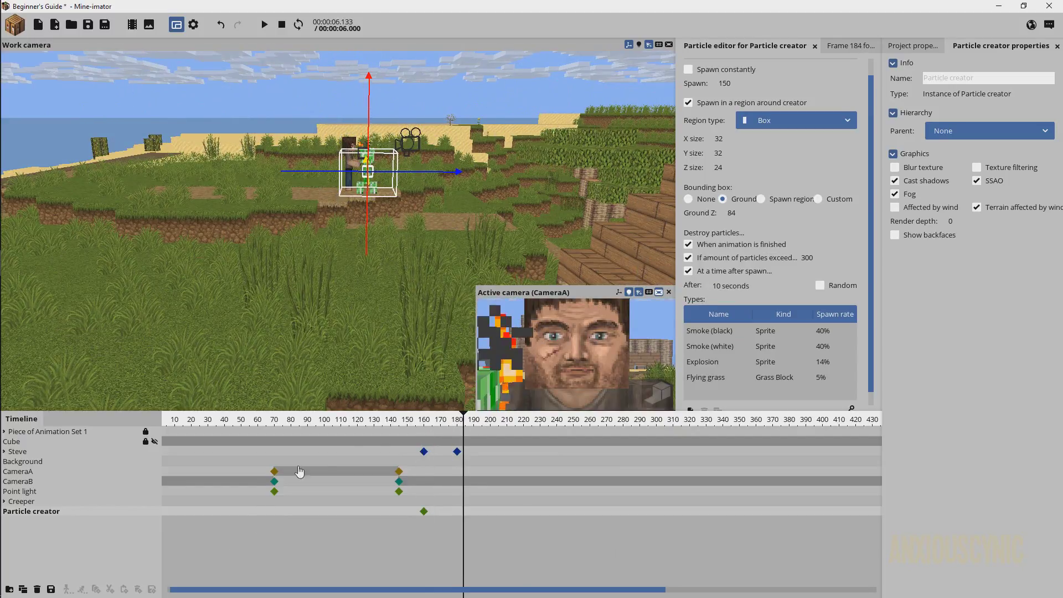
left_click(404, 424)
key("space")
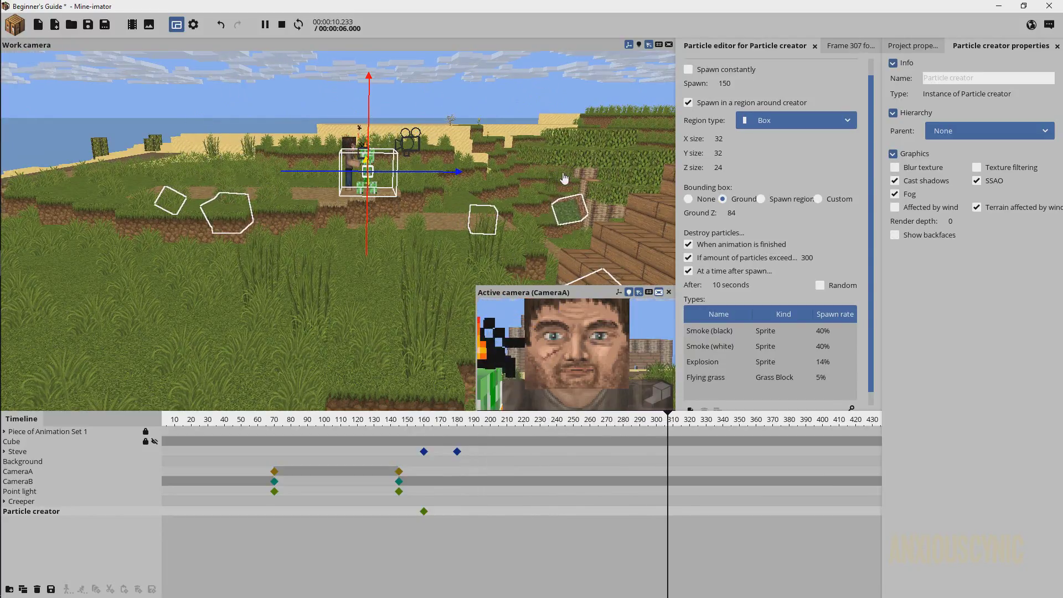
- Go back to the explosion's frame and add a keyframe for the creeper at frame 160
left_click(446, 422)
left_click_drag(421, 425, 425, 424)
left_click_drag(525, 228, 476, 277)
scroll(546, 214, "up", 5)
left_click_drag(546, 213, 503, 235)
scroll(503, 235, "up", 3)
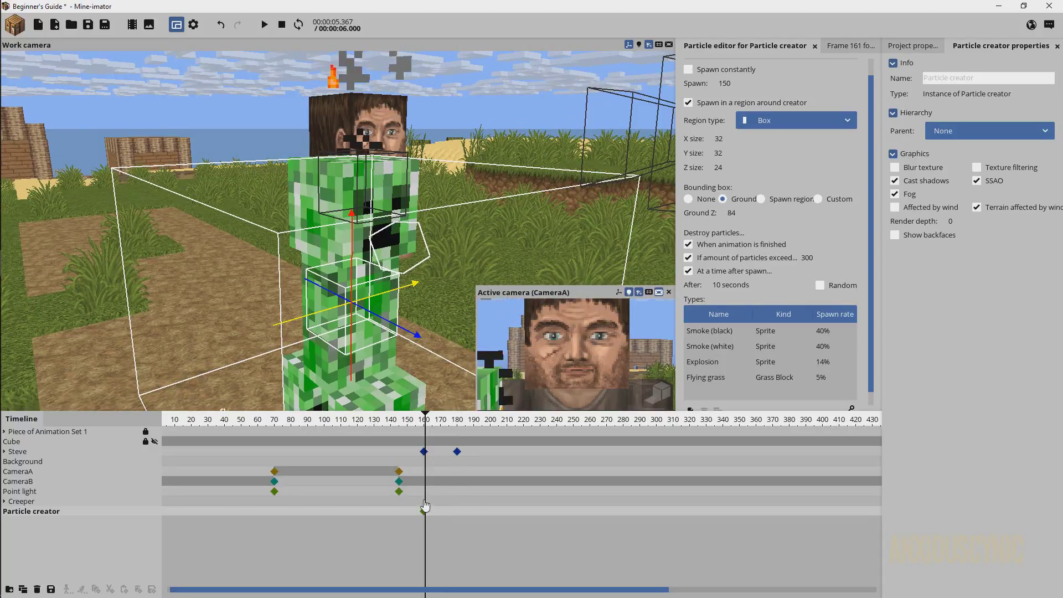
left_click(425, 503)
scroll(426, 506, "up", 5, "ctrl")
scroll(427, 508, "down", 3, "ctrl")
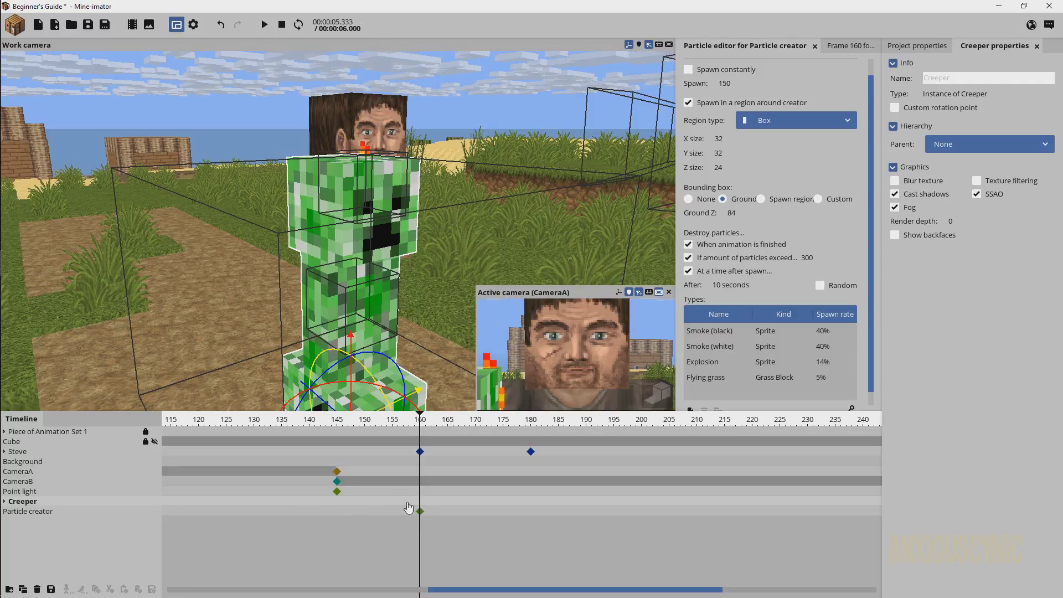
middle_click_drag(410, 516, 557, 488)
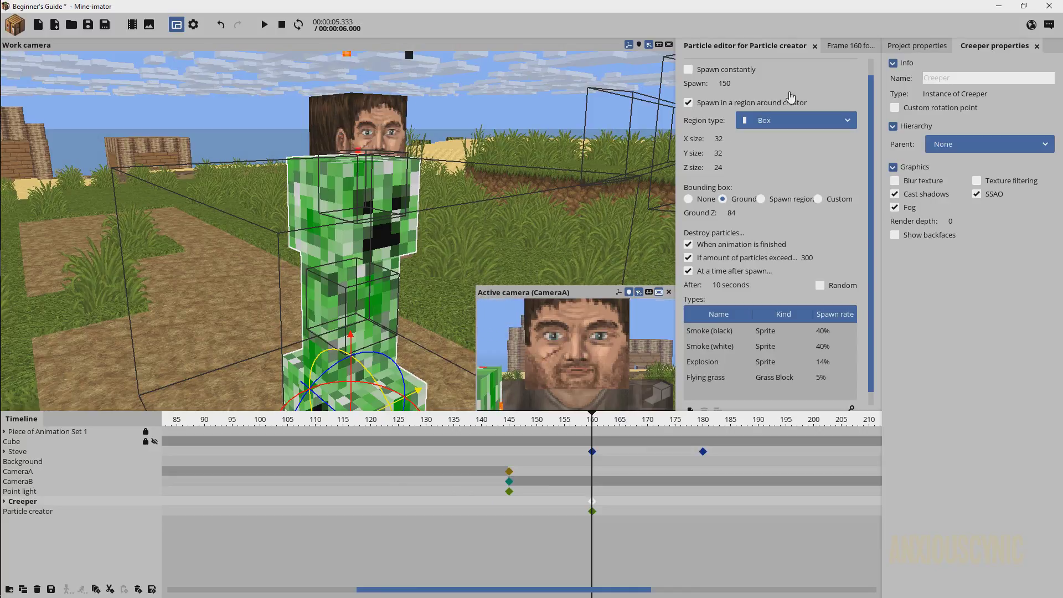
- Close the particle editor and turn off Visible in the creeper's frame 160 keyframe
left_click(816, 47)
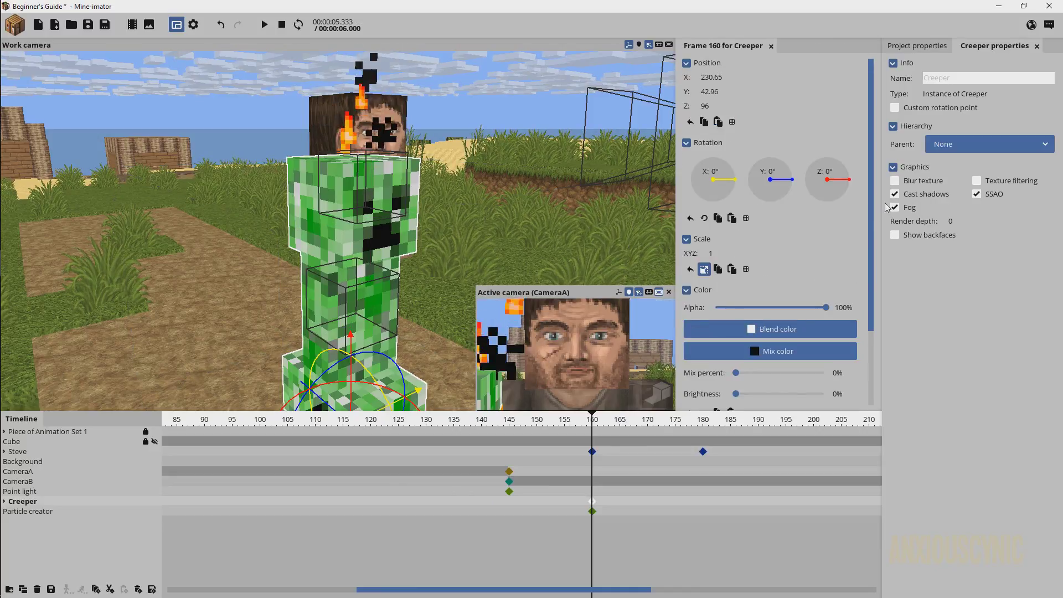
left_click_drag(874, 160, 866, 328)
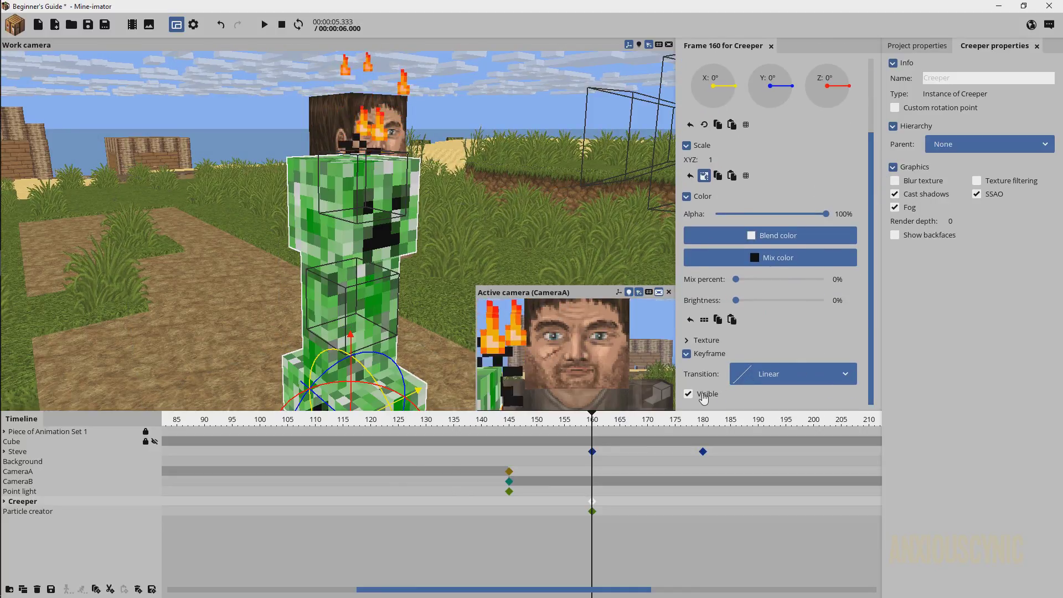
left_click(689, 394)
- Add a visible creeper keyframe at frame 140 and move it to frame 135
left_click_drag(578, 428, 452, 425)
left_click_drag(525, 425, 482, 428)
left_click(481, 428)
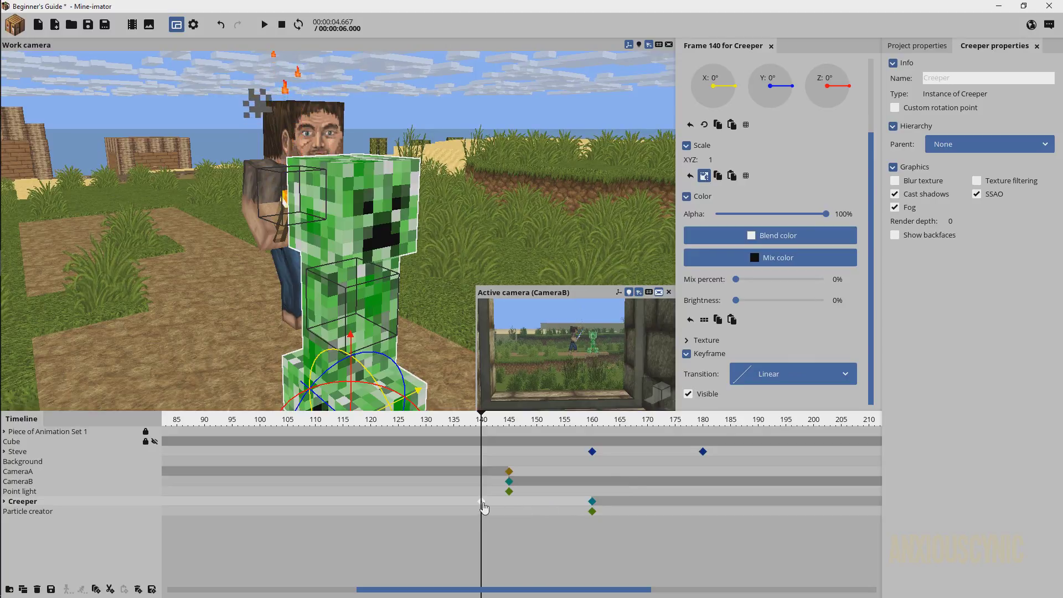
left_click_drag(484, 508, 453, 507)
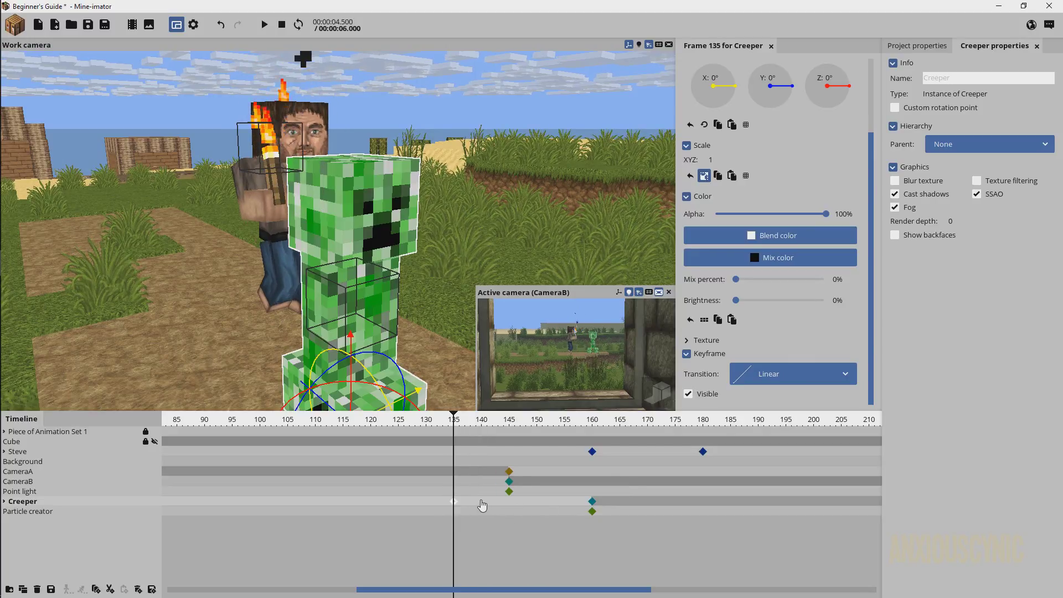
- Give the creeper a white mix color with a mix percent of 35% at frame 140
left_click(482, 506)
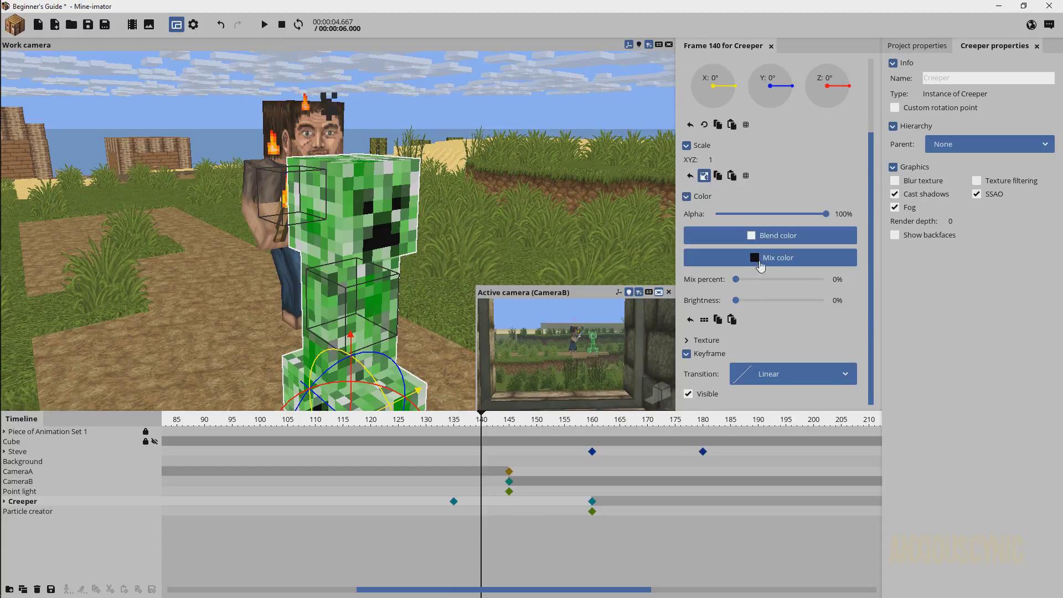
left_click(780, 260)
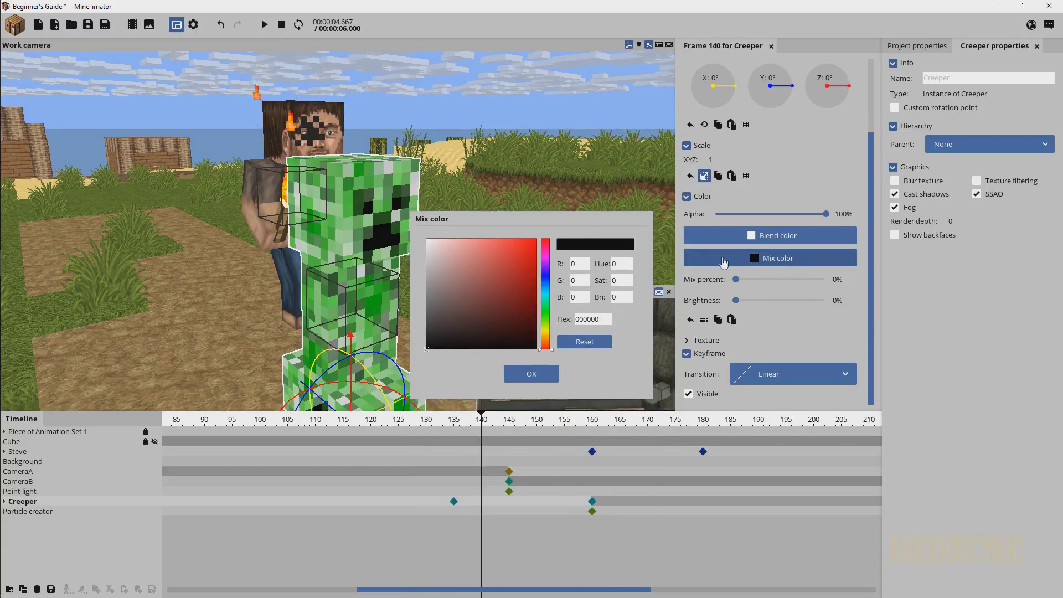
left_click(543, 380)
left_click_drag(737, 279, 766, 280)
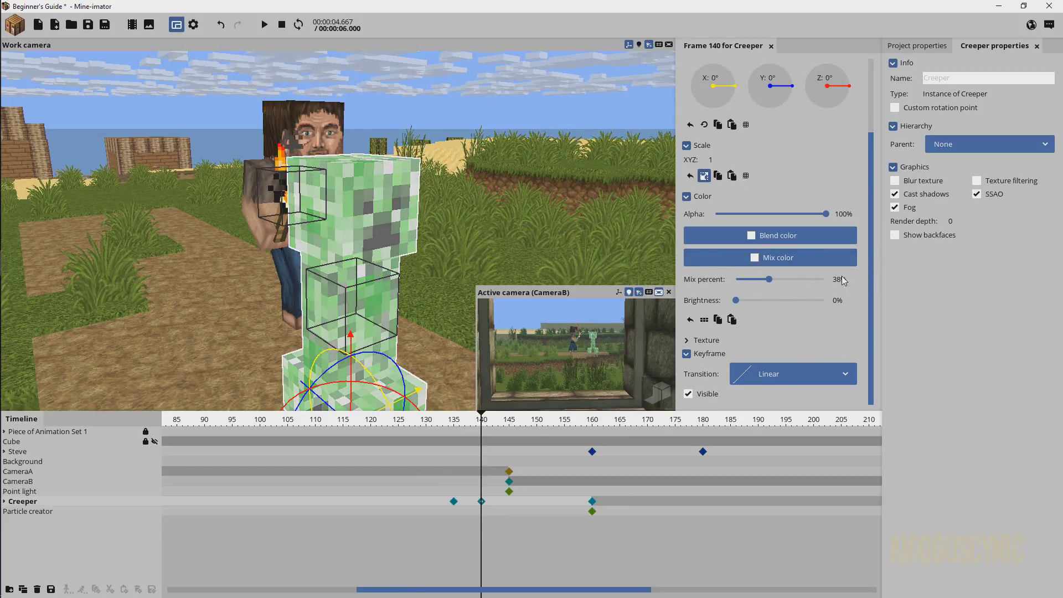
type("35")
key("Return")
- Set the creeper's mix percent to 10% at frame 145
left_click(508, 504)
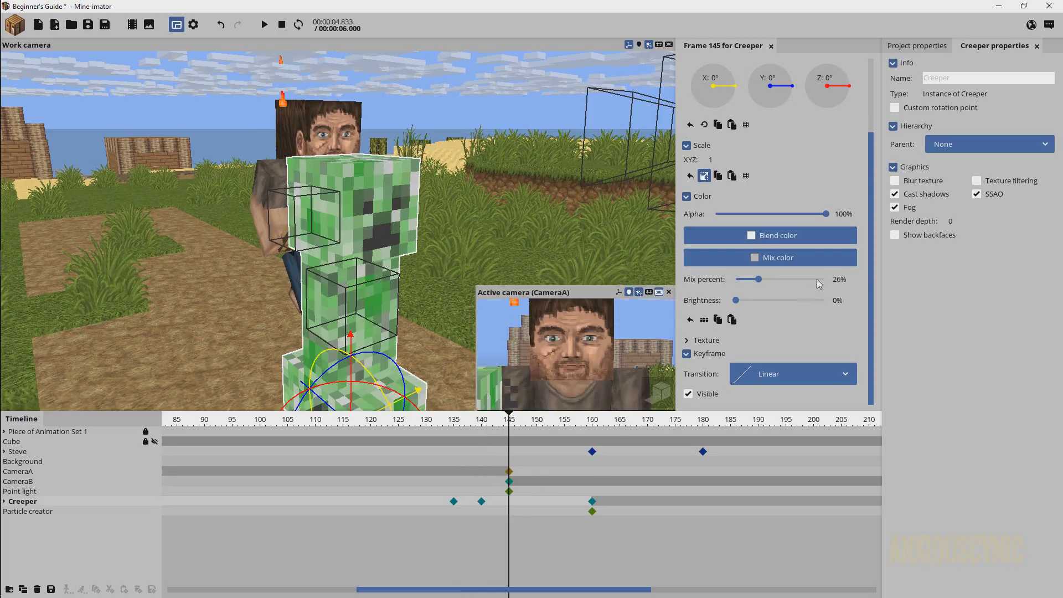
left_click(838, 279)
type("10")
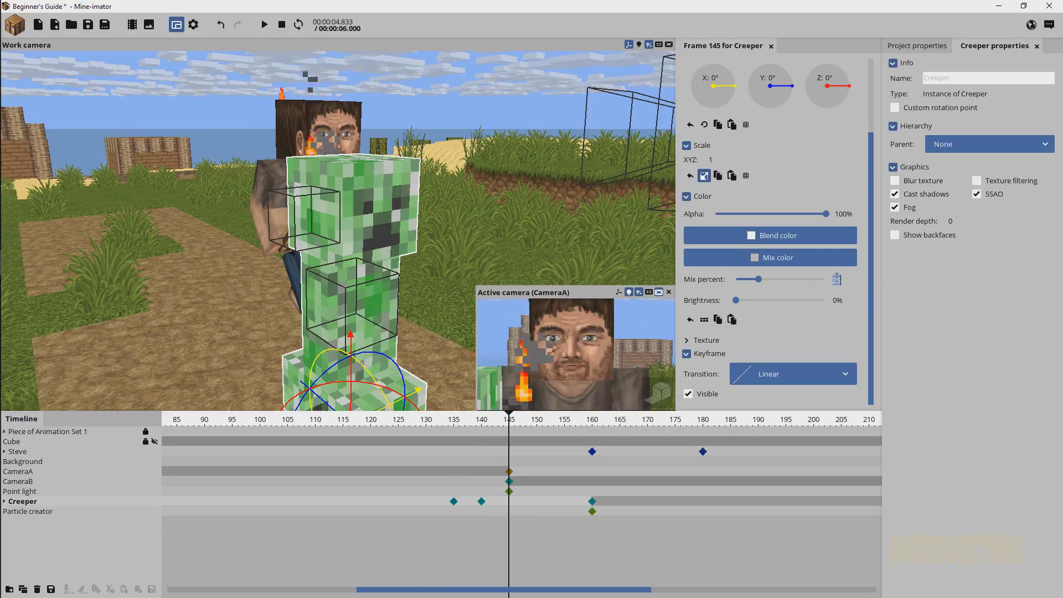
key("Return")
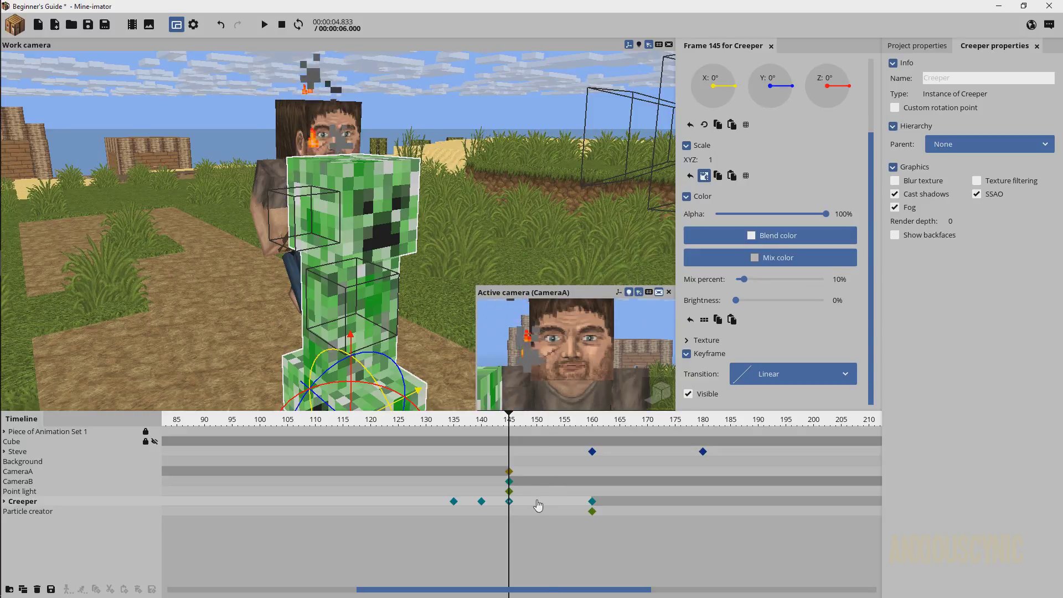
- Set the creeper's mix percent to 45% and its mix color to white (FFFFFF) at frame 150
left_click(538, 503)
left_click(837, 280)
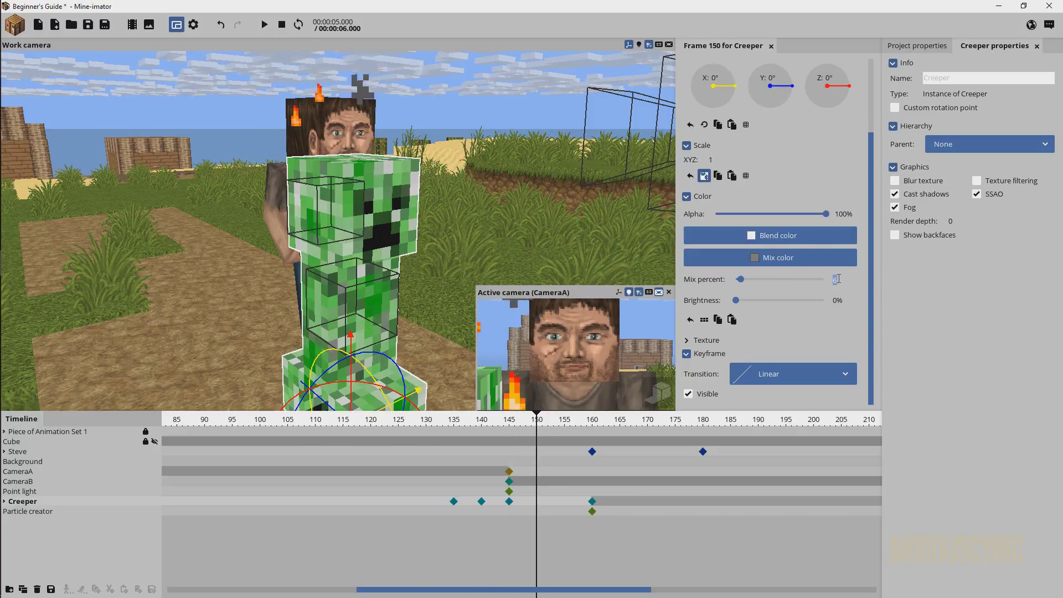
type("45")
key("Return")
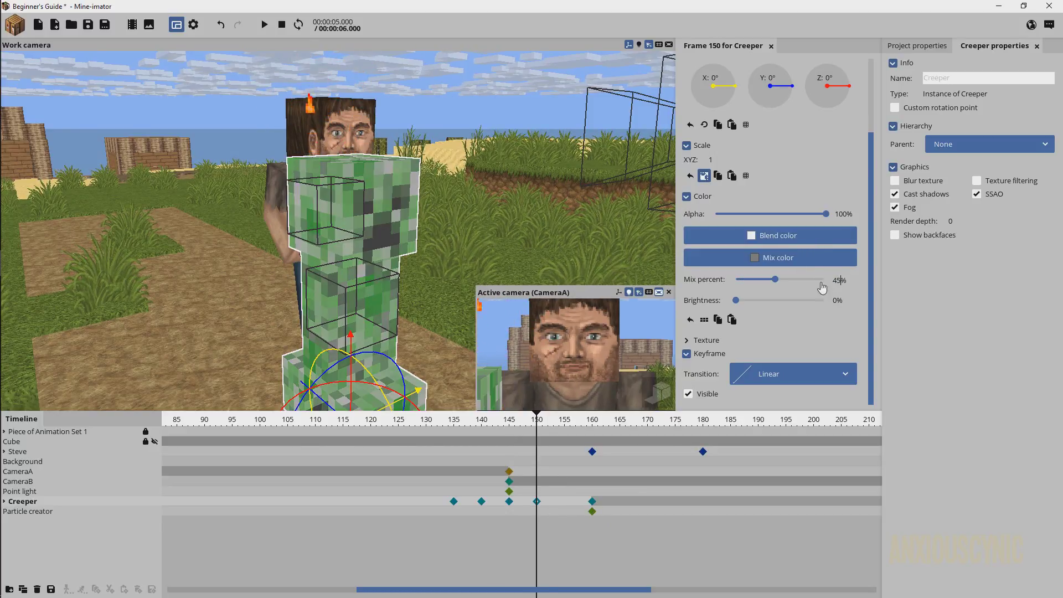
left_click(778, 258)
left_click(426, 240)
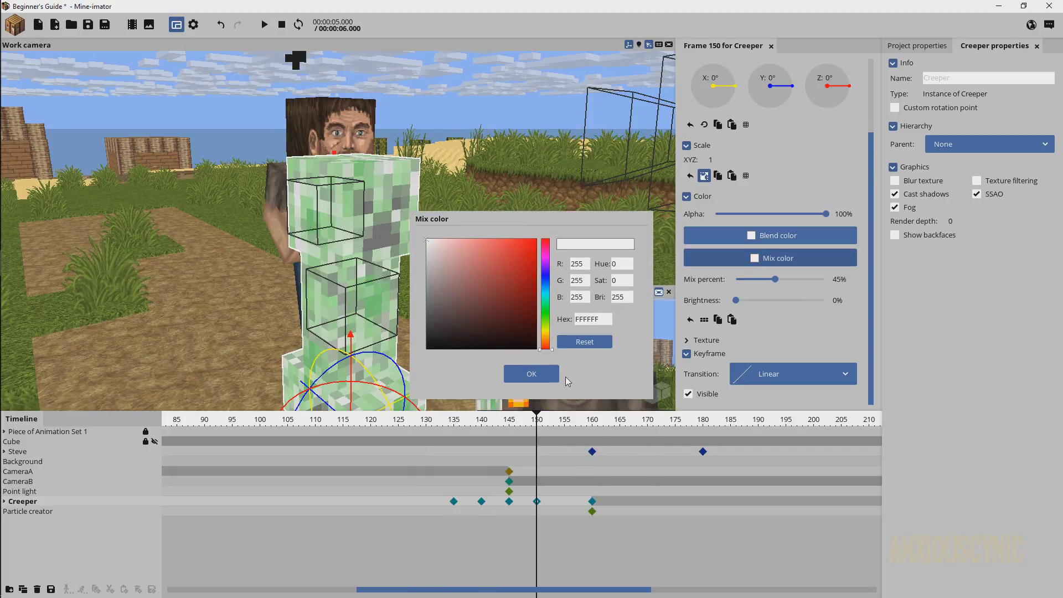
- Set the mix color to white in the creeper's frame 160 keyframe and in its keyframes from frame 135 to 150
left_click(593, 501)
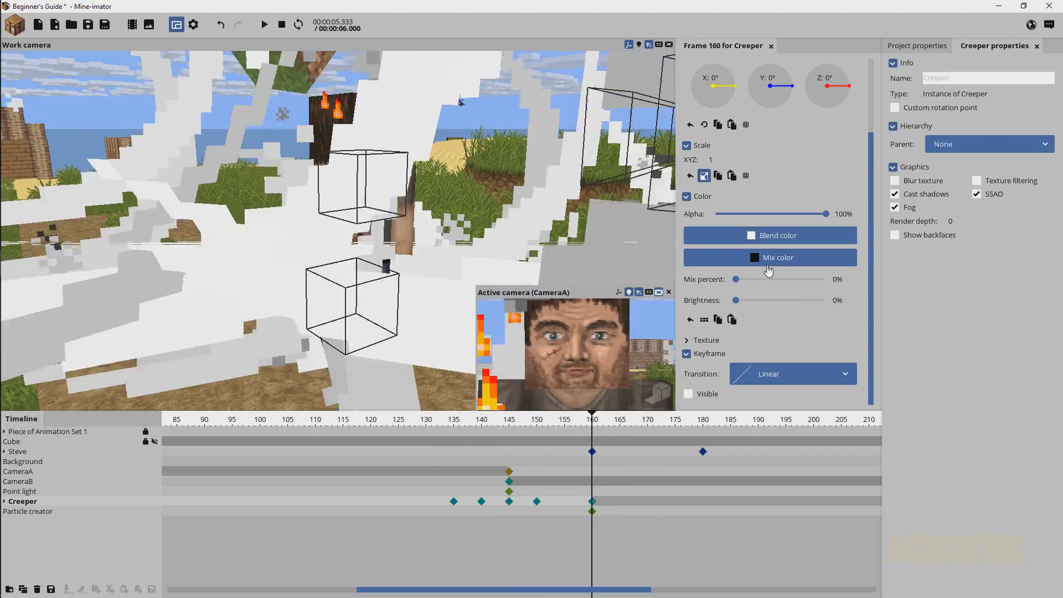
left_click(767, 262)
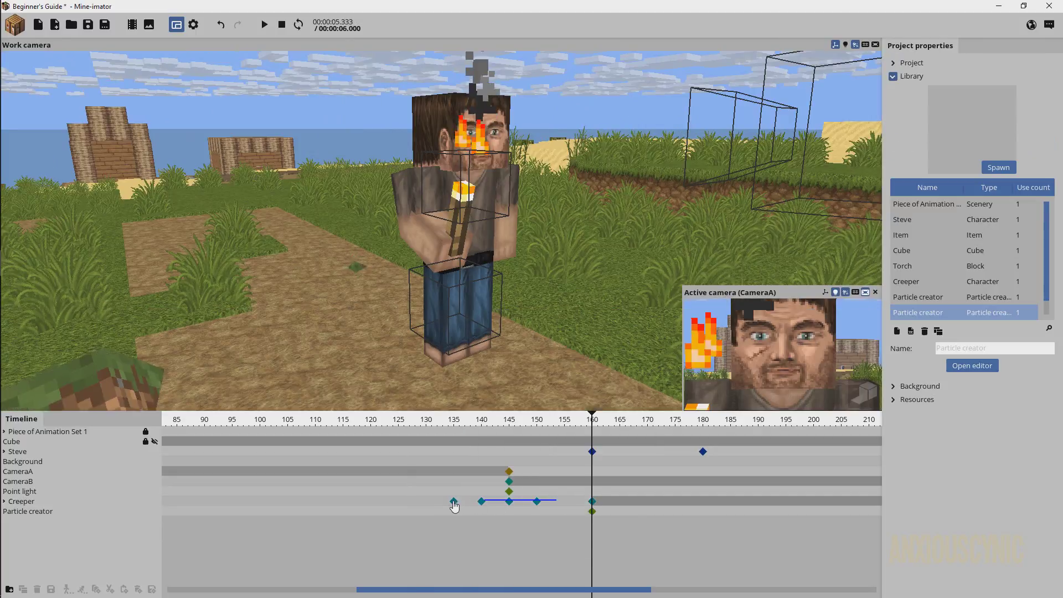
left_click_drag(453, 502, 458, 509)
left_click(766, 262)
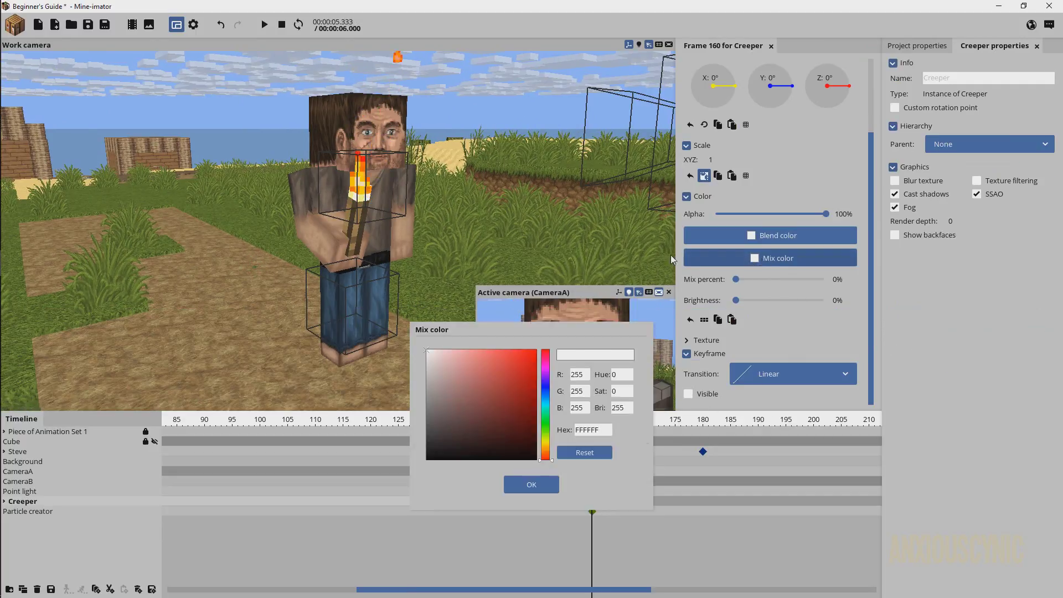
left_click_drag(468, 266, 363, 199)
left_click(533, 377)
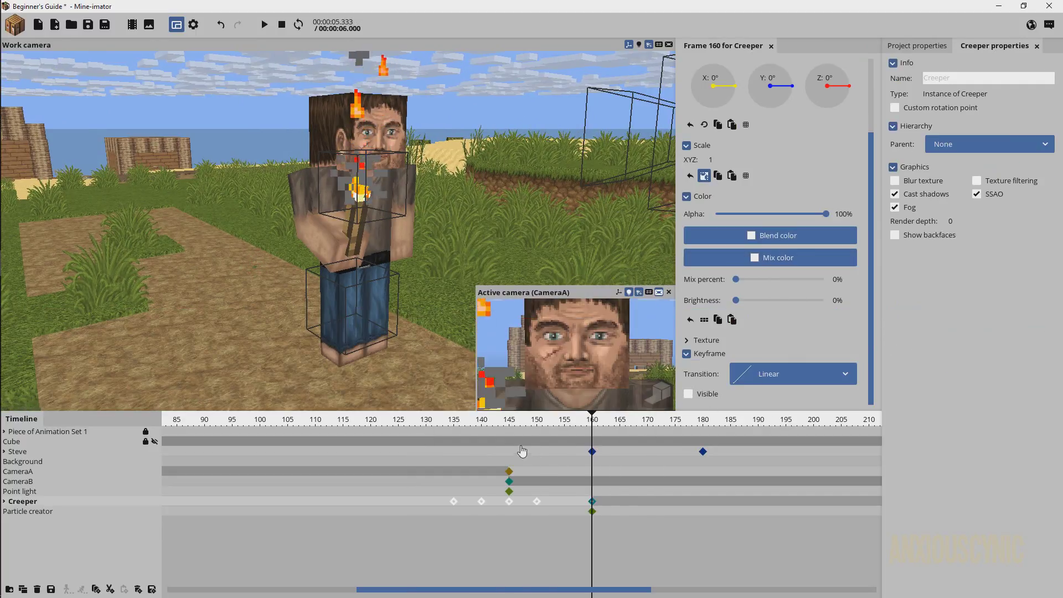
- Set the creeper's mix percent to 25% at frame 155 and adjust the mix percent in its frame 160 keyframe
left_click(514, 512)
left_click_drag(518, 433, 548, 428)
left_click(536, 501)
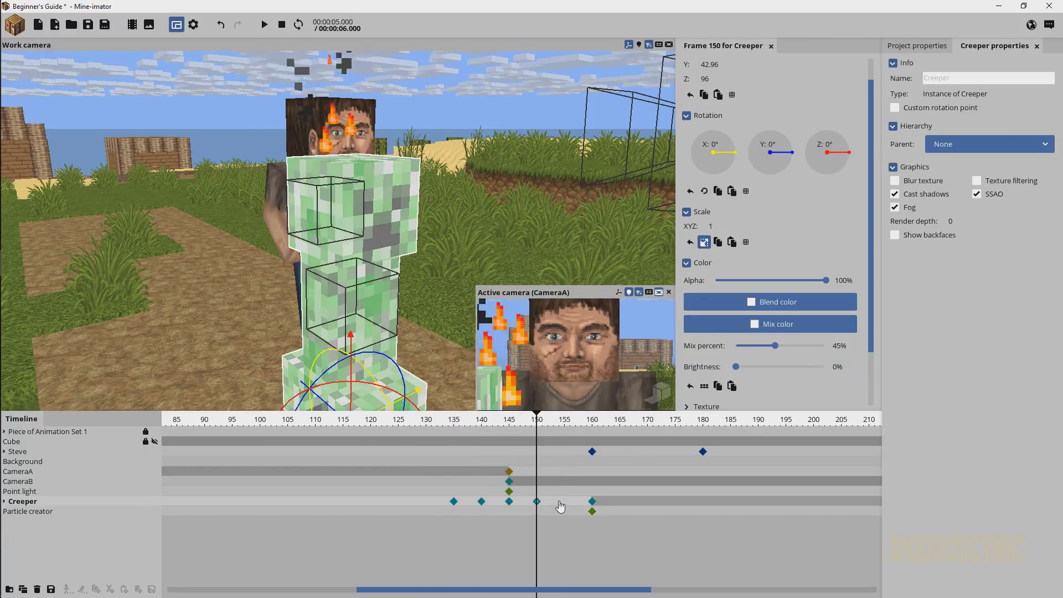
left_click(564, 507)
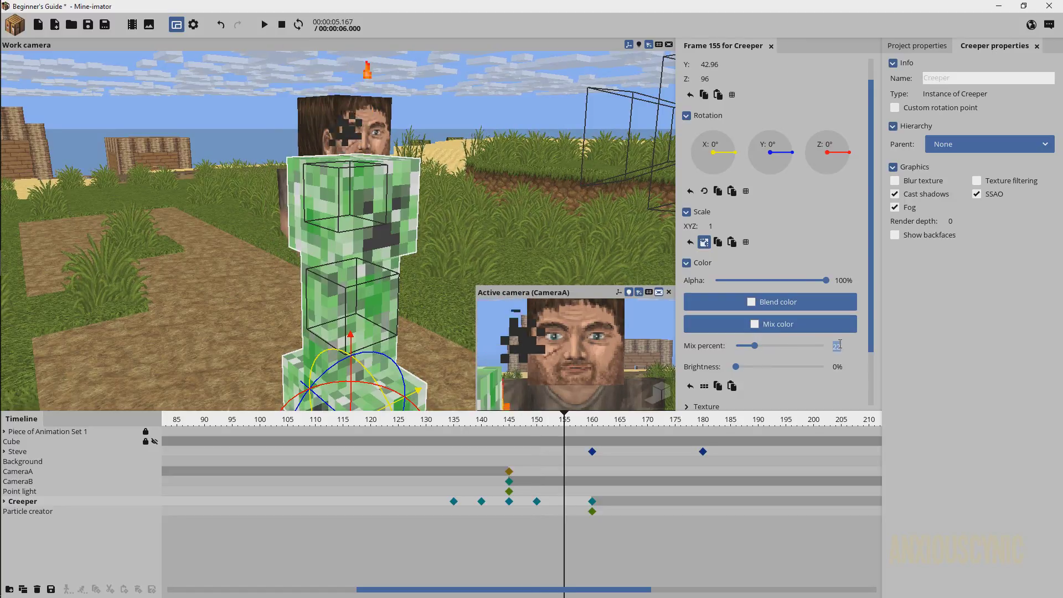
type("25")
left_click(594, 504)
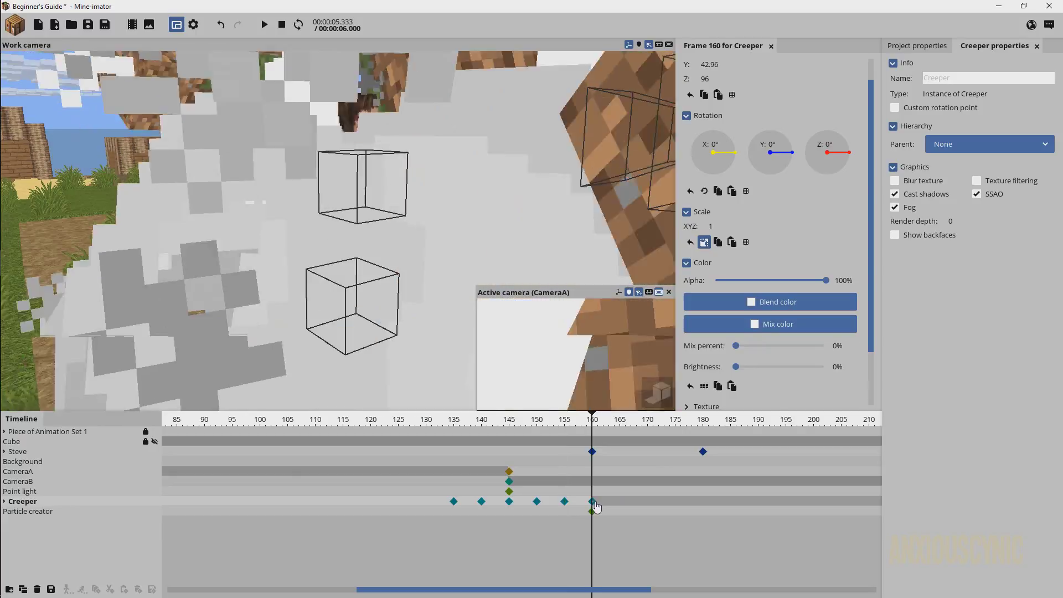
left_click_drag(786, 350, 801, 346)
- Play the animation from about frame 114 to review the creeper's white flashing and the explosion, and return to frame 130
left_click_drag(433, 421, 337, 420)
left_click_drag(468, 236, 460, 173)
scroll(462, 171, "down", 2)
left_click(464, 166)
left_click_drag(498, 218, 490, 185)
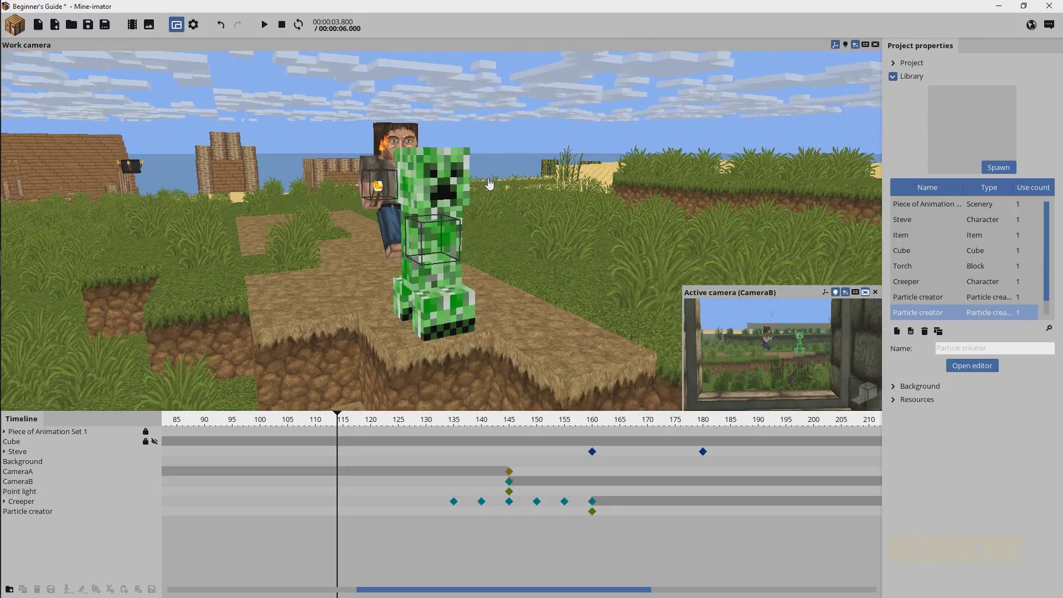
key("space")
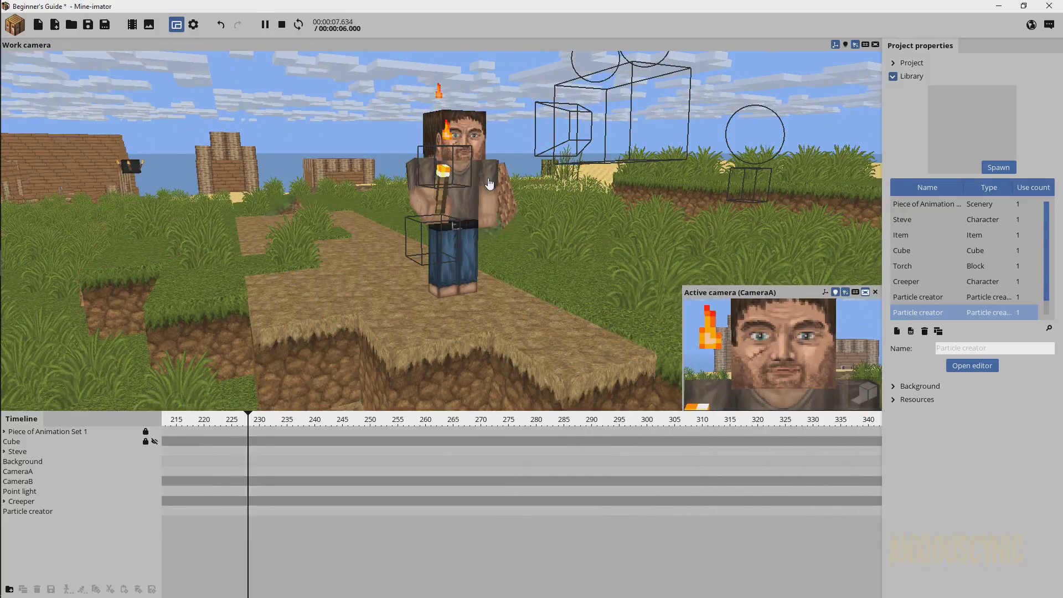
key("space")
left_click(426, 434)
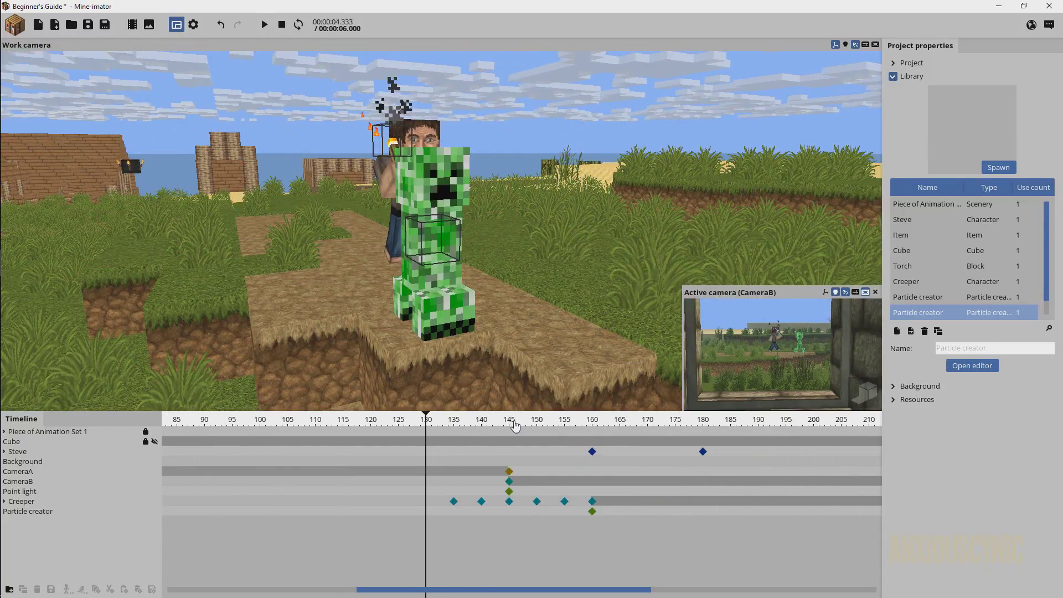
- Save the project and move the playhead to frame 135, where the creeper's flashing starts
scroll(515, 425, "down", 5)
key("ctrl+s")
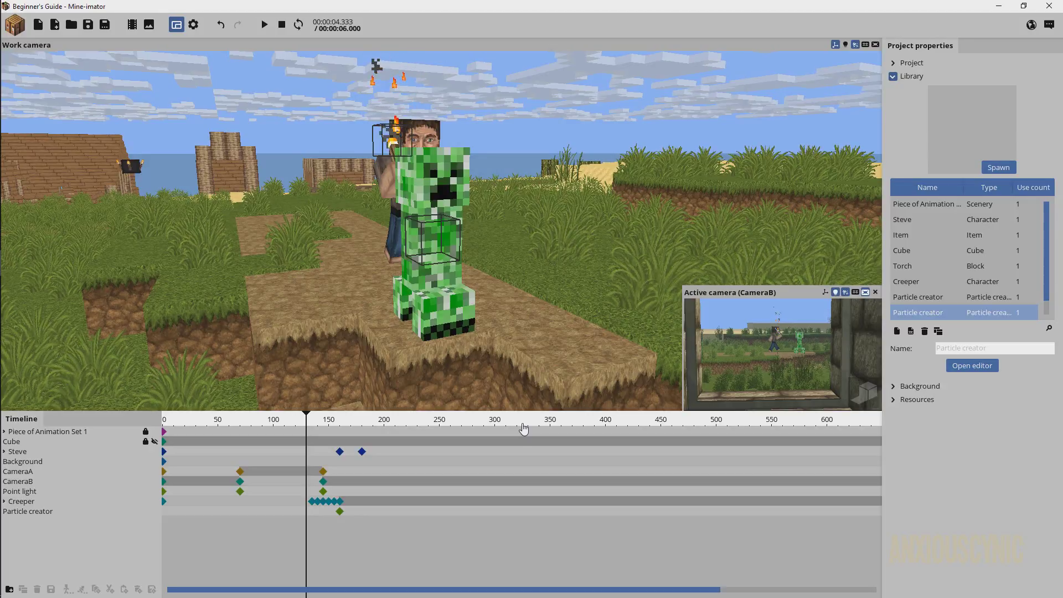
left_click_drag(319, 428, 323, 424)
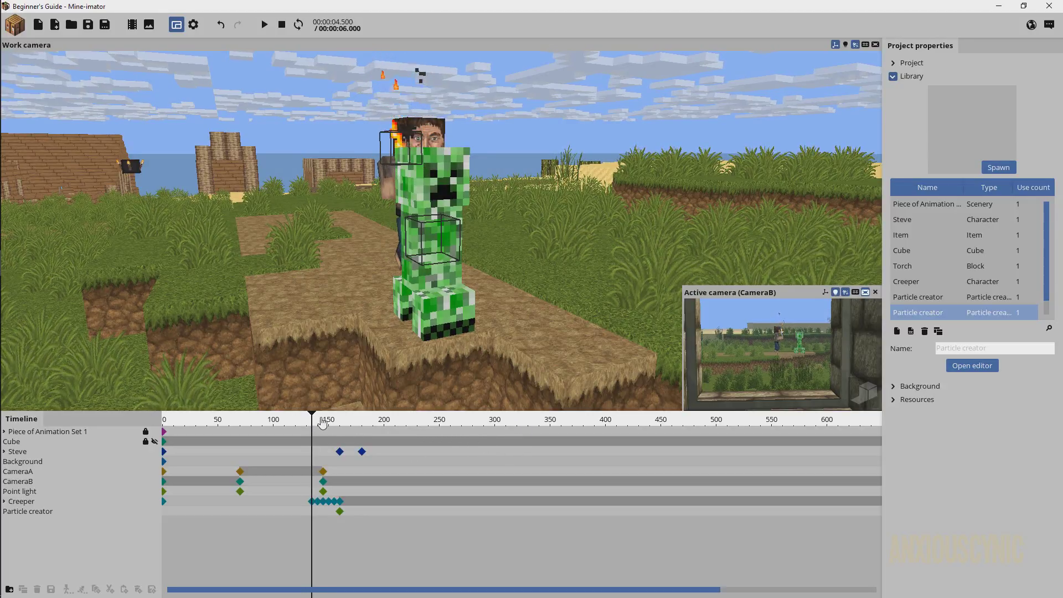